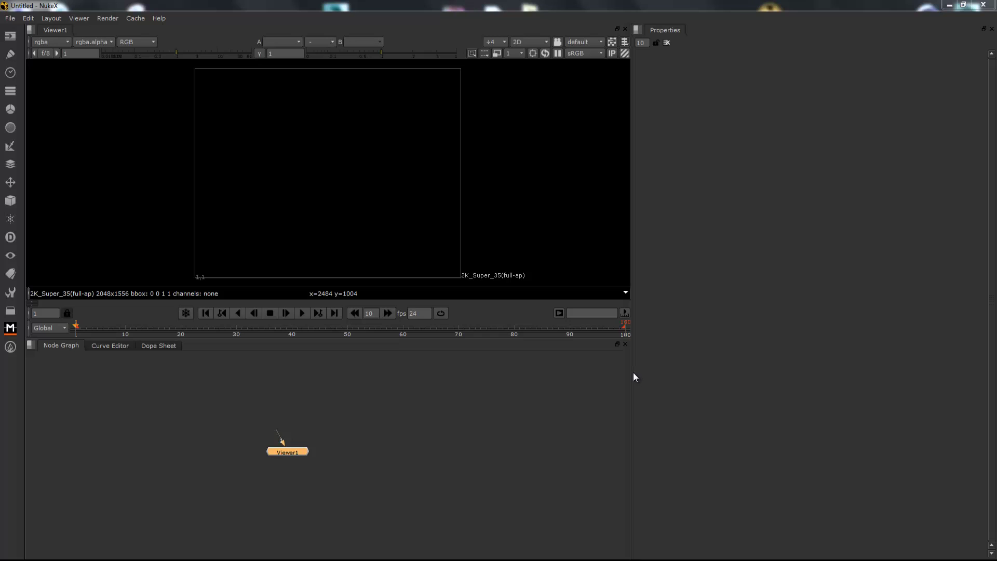
Step: Enlarge the viewer by narrowing the Properties pane and reducing the height of the Node Graph pane
left_click_drag(630, 369, 782, 367)
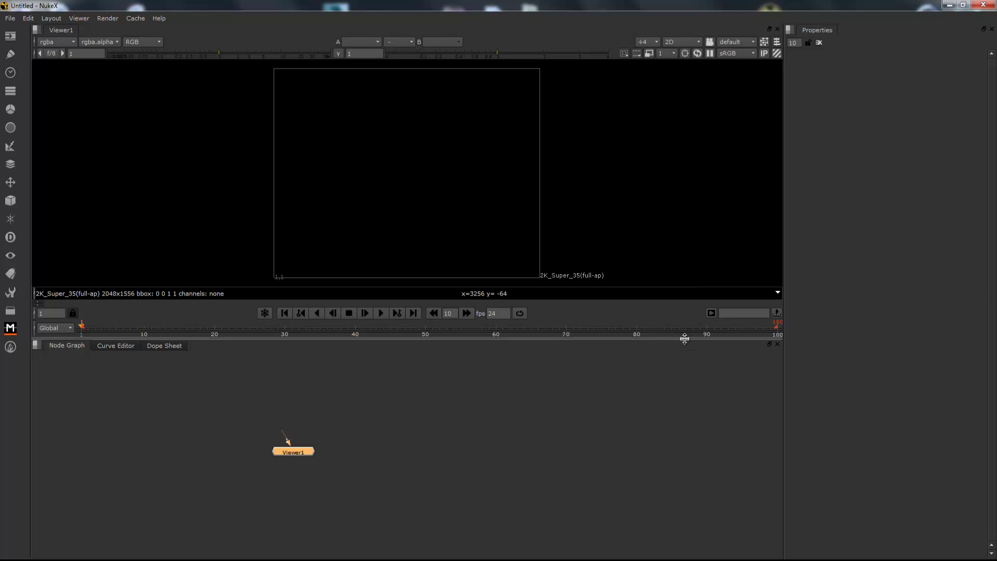
left_click_drag(686, 338, 685, 354)
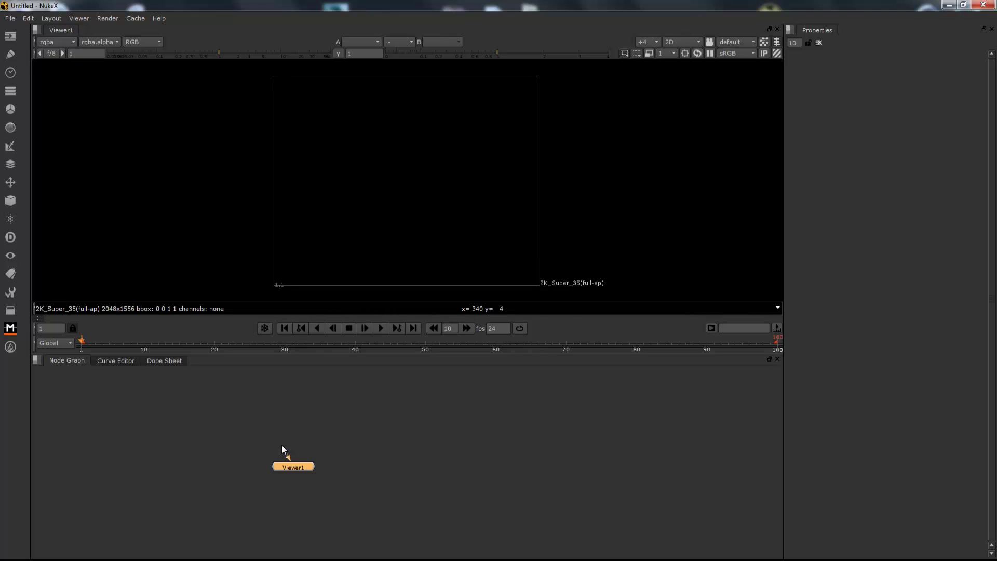
left_click_drag(284, 452, 292, 384)
left_click_drag(284, 450, 276, 431)
left_click_drag(283, 445, 295, 394)
left_click_drag(278, 438, 280, 442)
left_click_drag(303, 426, 294, 430)
left_click_drag(318, 353, 316, 386)
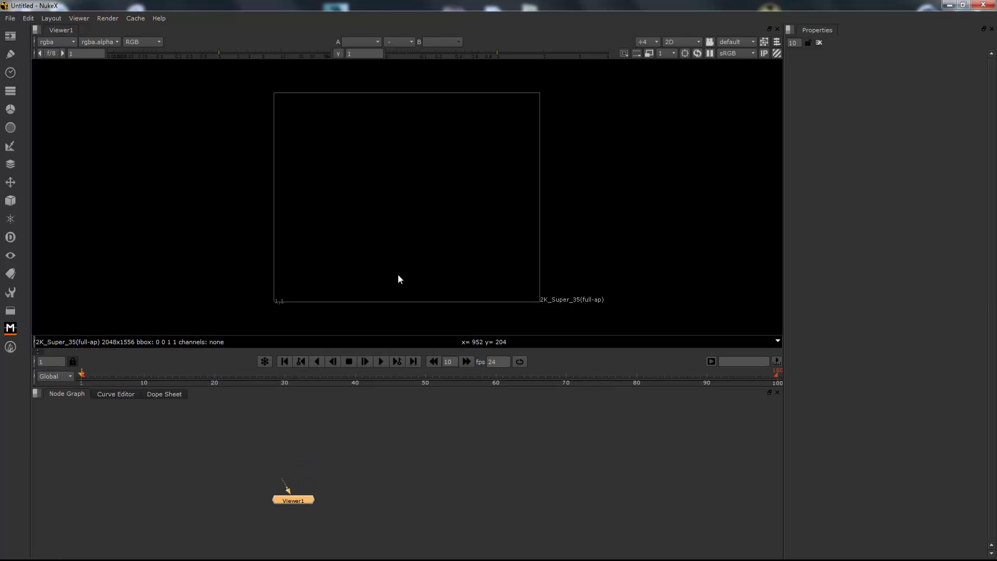
left_click(10, 18)
left_click(17, 40)
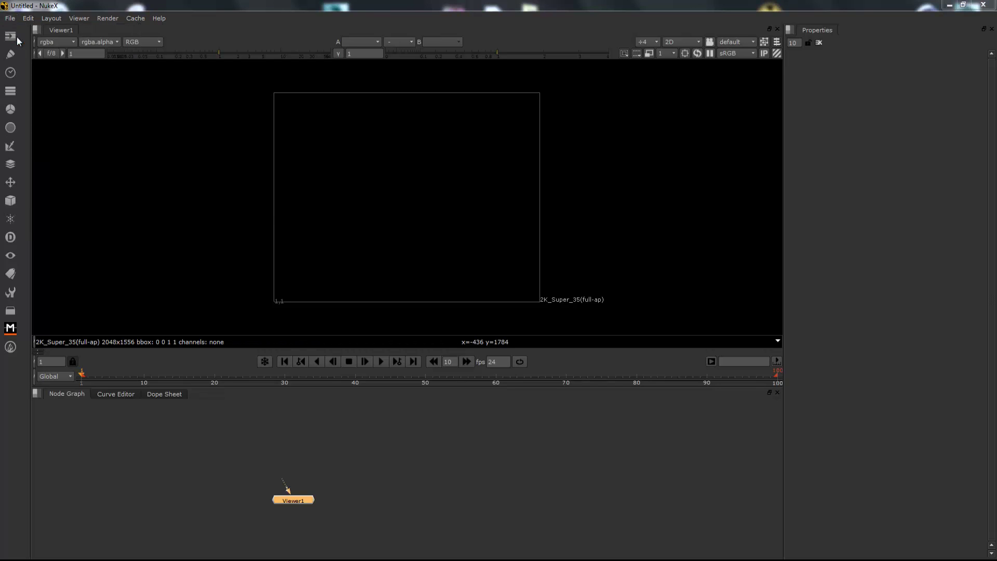
left_click_drag(121, 7, 293, 211)
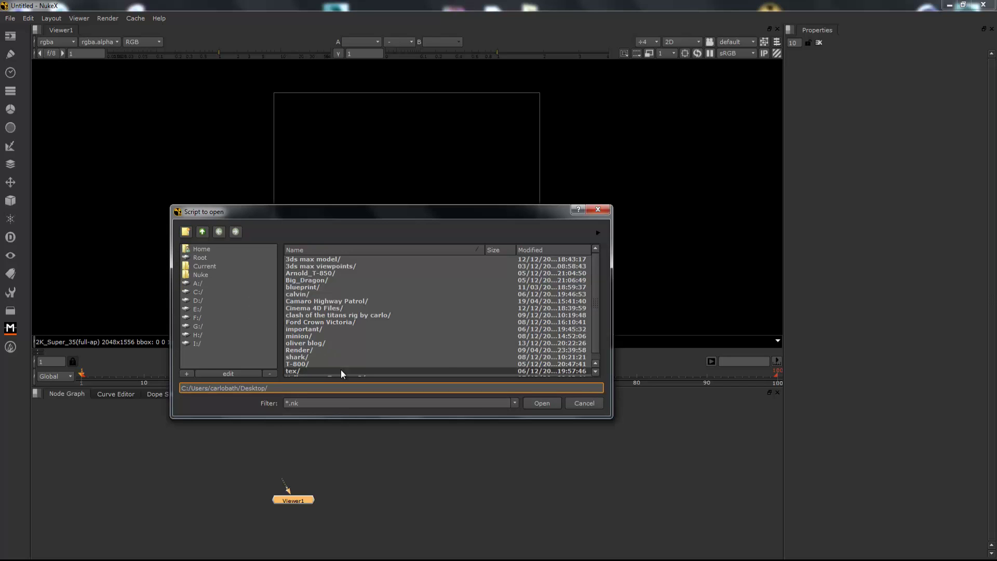
left_click(595, 337)
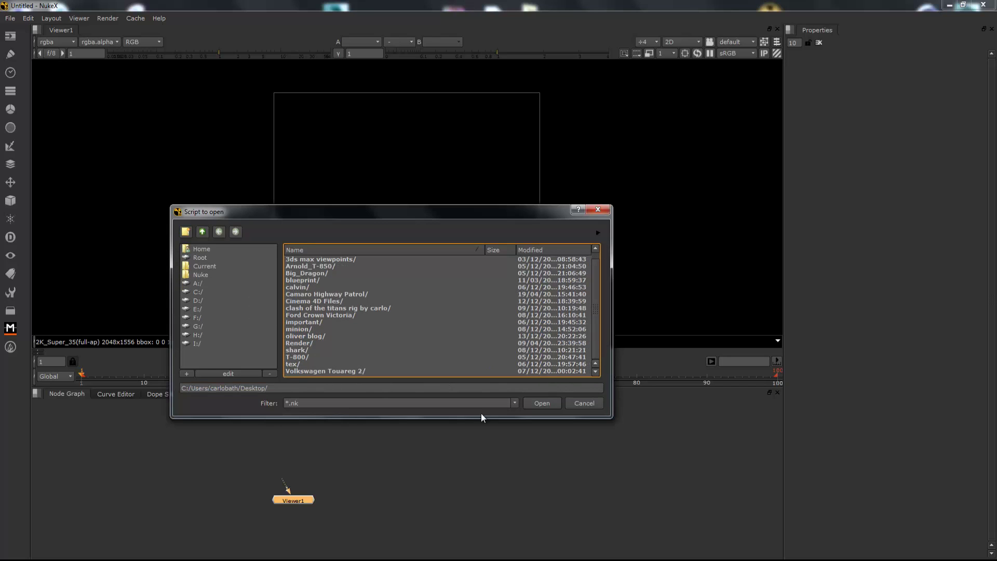
left_click(513, 404)
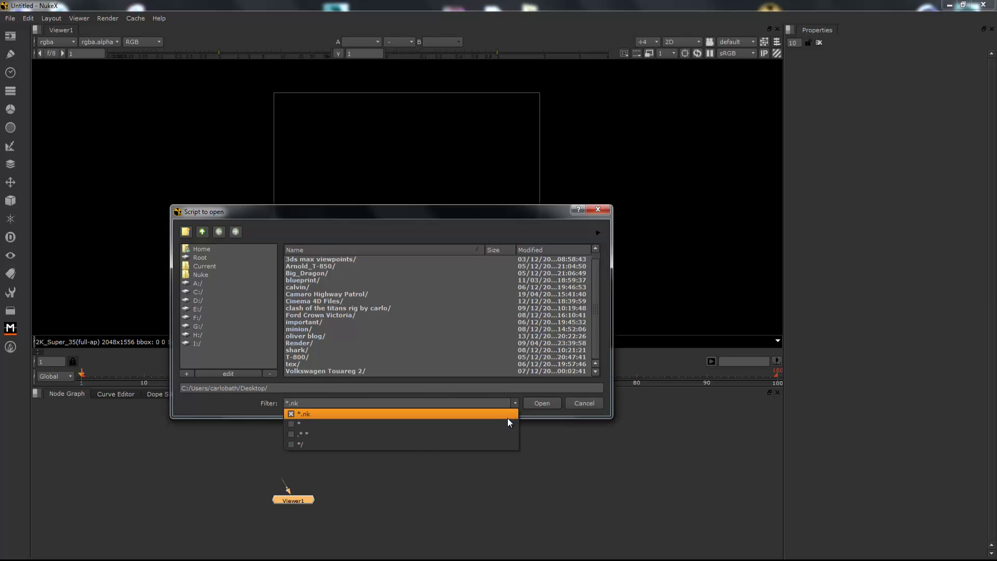
left_click(496, 443)
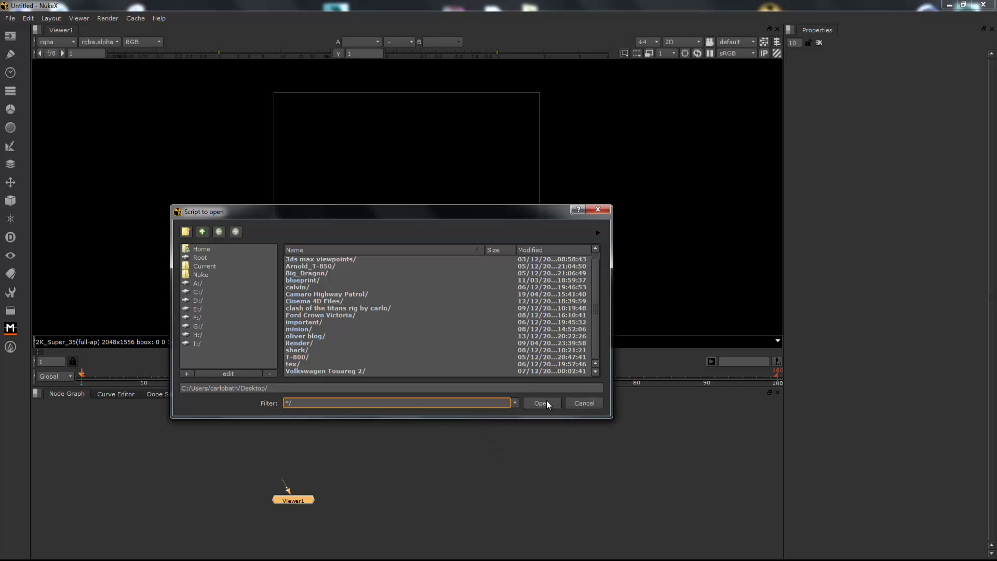
left_click(579, 404)
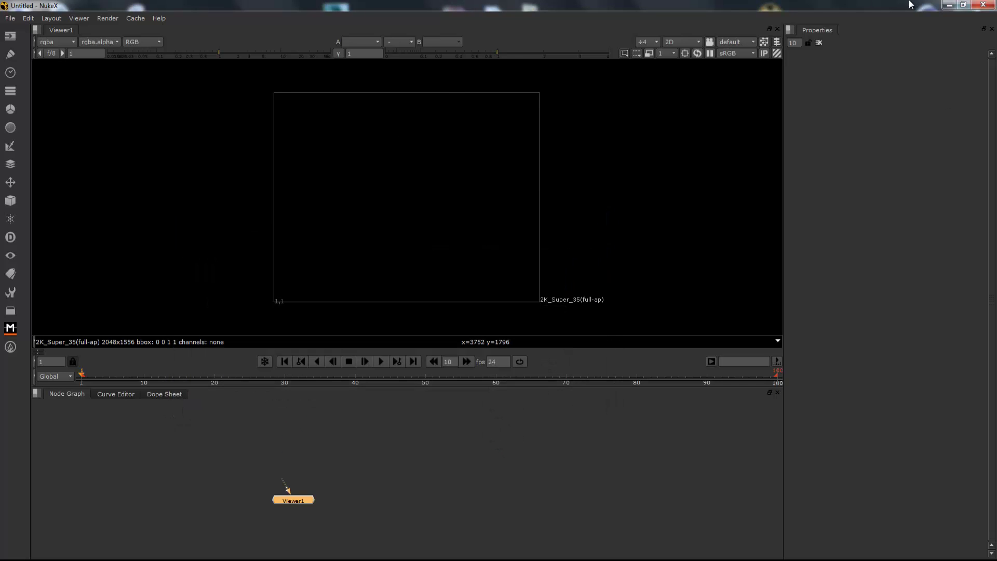
Step: Import the Minions .mp4 video from the desktop into the node graph as a Read node, with the window maximized again
left_click(962, 5)
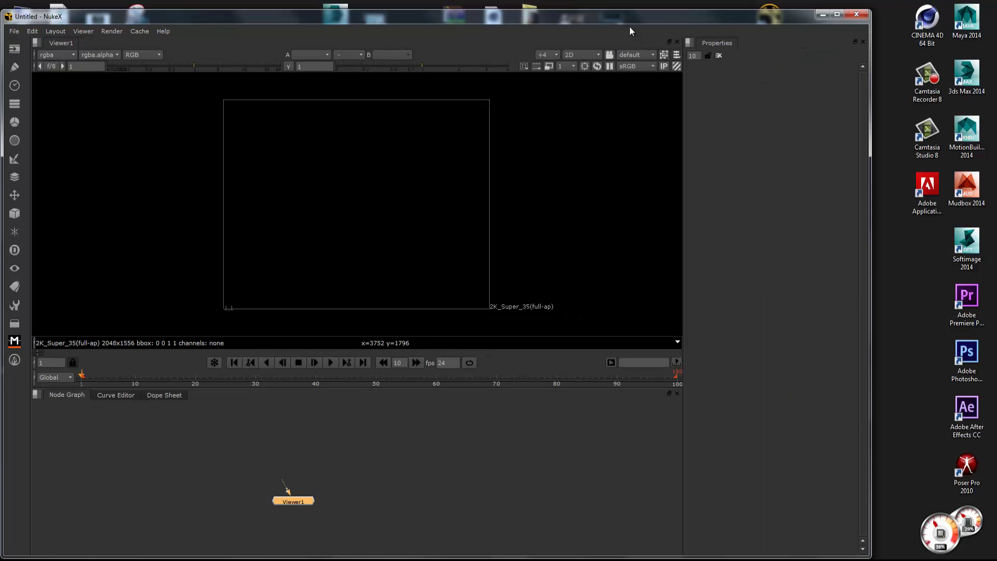
left_click_drag(607, 14, 774, 17)
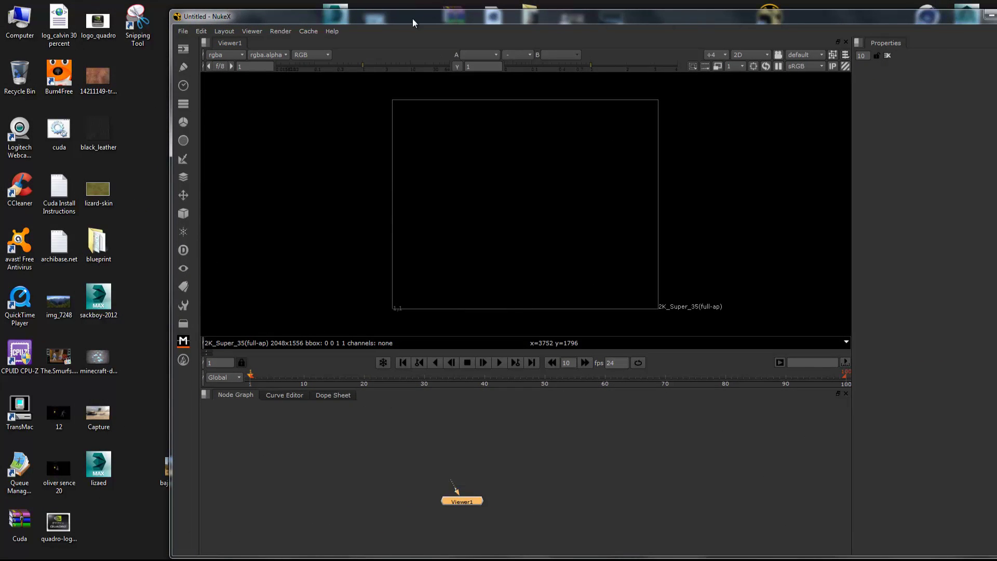
left_click_drag(412, 18, 888, 34)
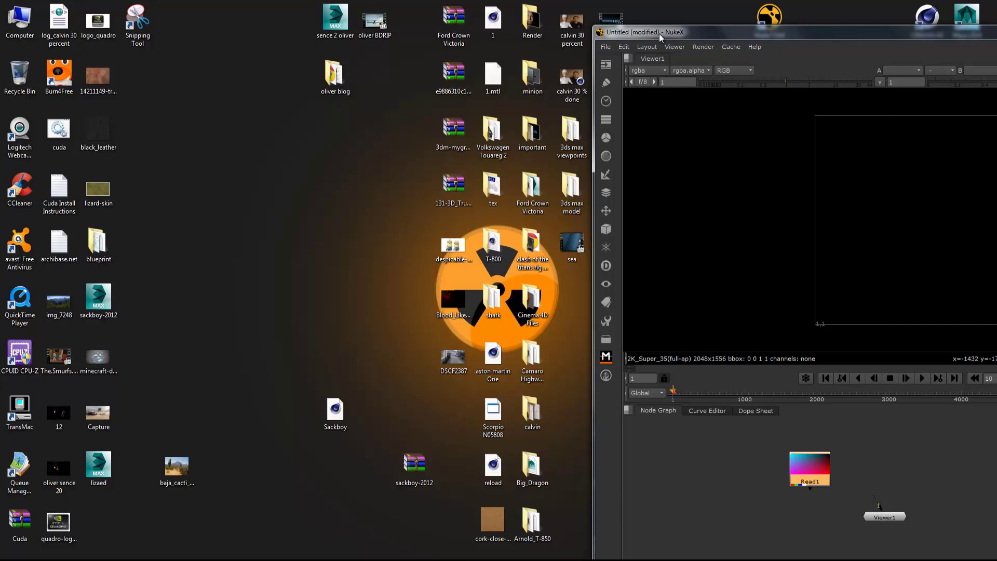
left_click_drag(688, 32, 360, 10)
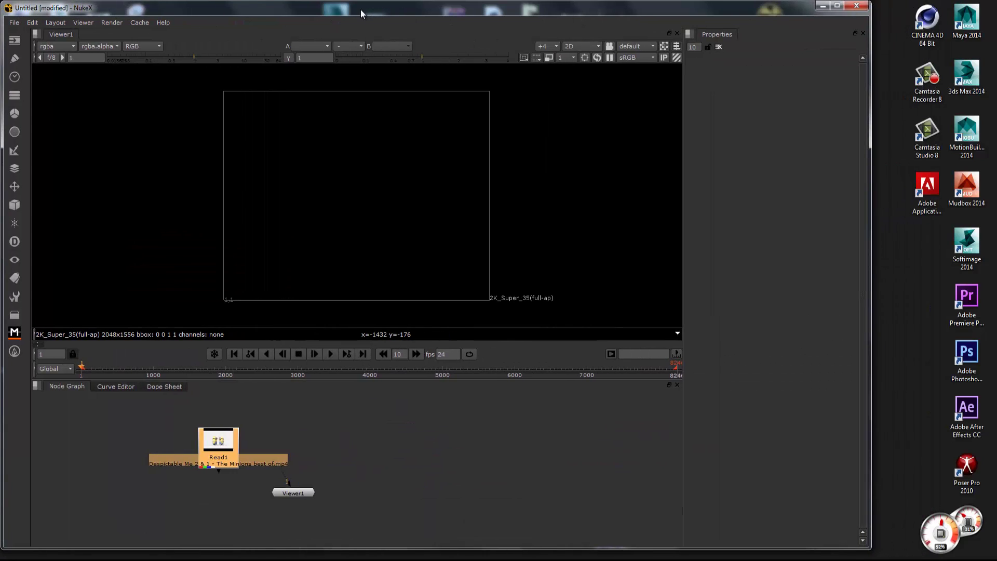
left_click(838, 7)
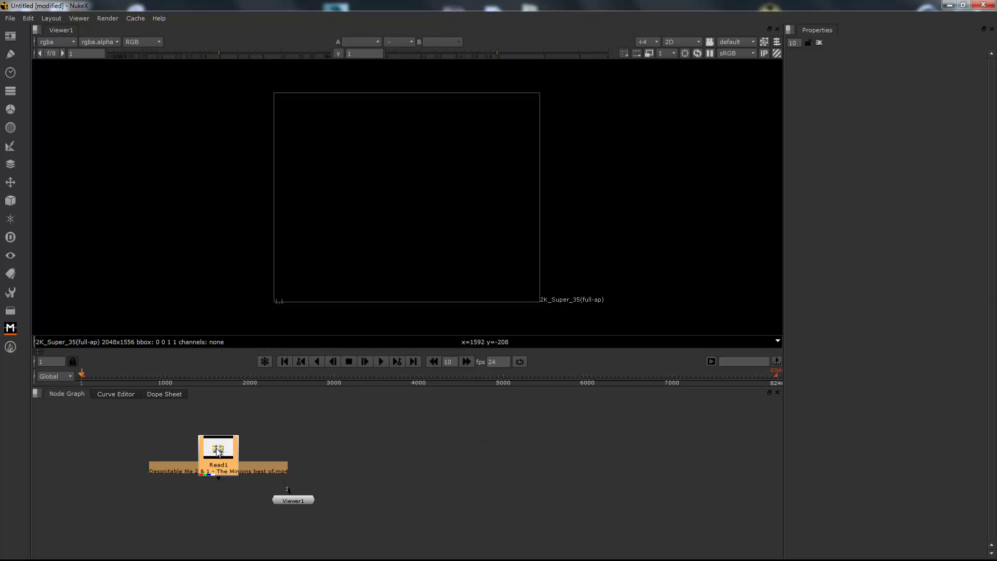
Step: Space out the Read1 and Viewer1 nodes and connect Read1's output to Viewer1
left_click_drag(217, 451, 219, 431)
left_click(286, 502)
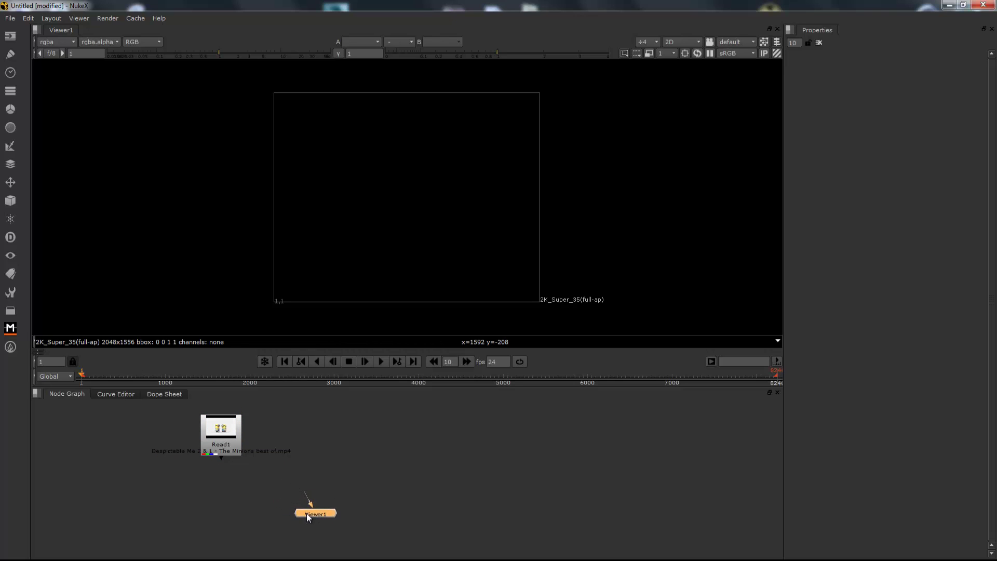
left_click_drag(220, 432, 233, 442)
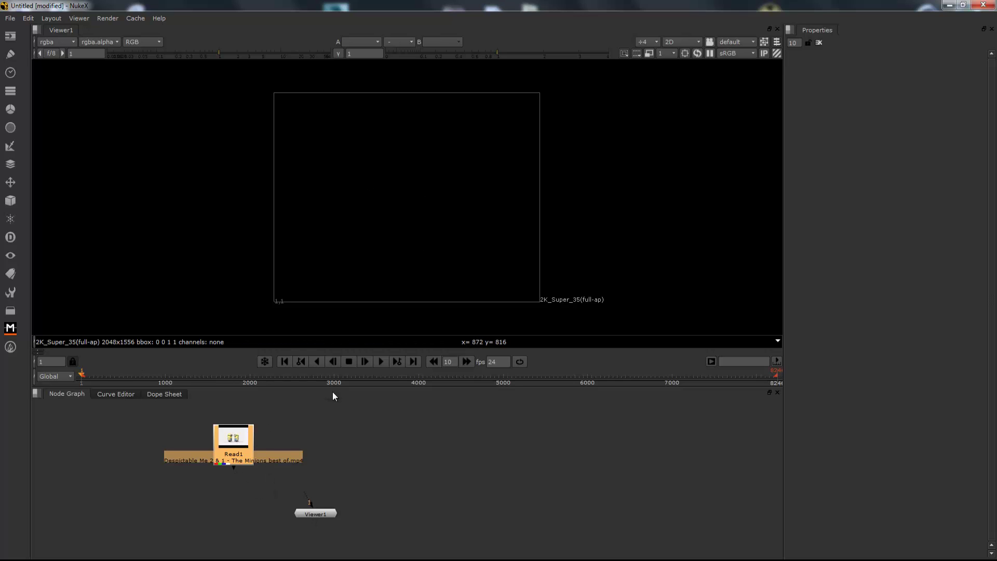
left_click_drag(313, 513, 331, 525)
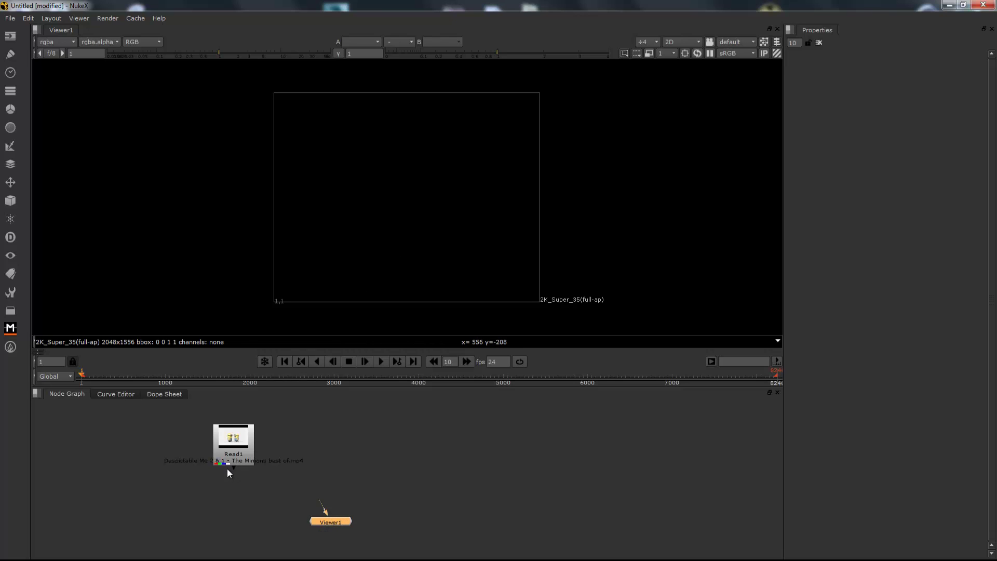
left_click_drag(231, 466, 329, 522)
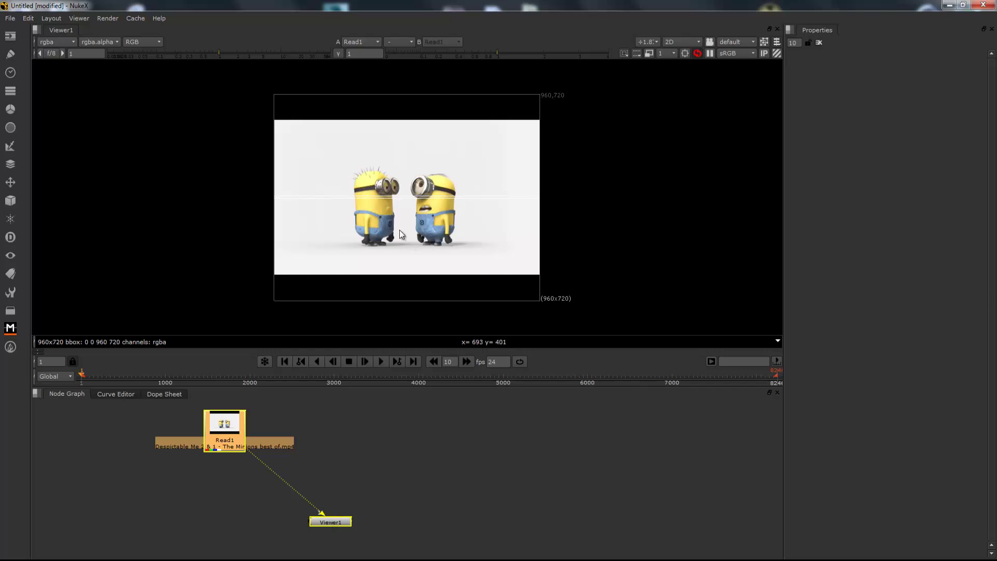
Step: Move the playhead before the first frame and play the Minions clip in the viewer
left_click(68, 398)
mouse_move(82, 375)
left_mouse_down()
mouse_move(91, 376)
mouse_move(75, 377)
left_mouse_up()
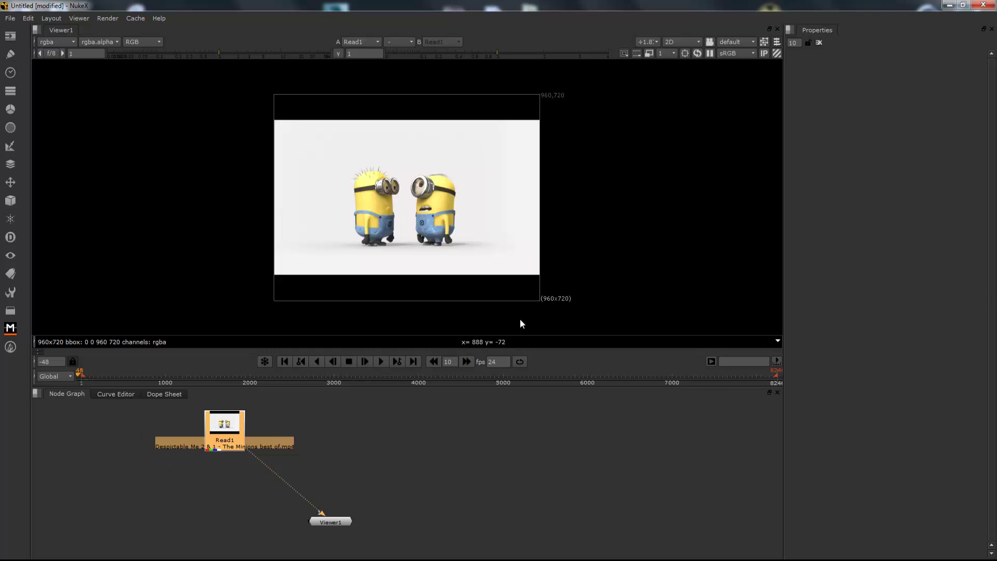
left_click(379, 362)
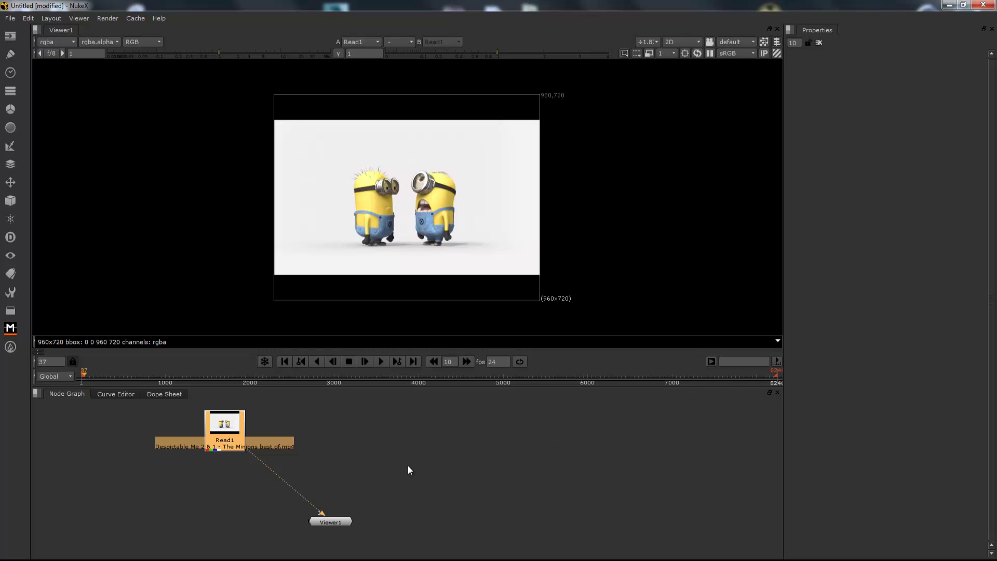
Step: Add an ApplyMaterial shader node after Read1 and place it between Read1 and Viewer1
right_click(370, 465)
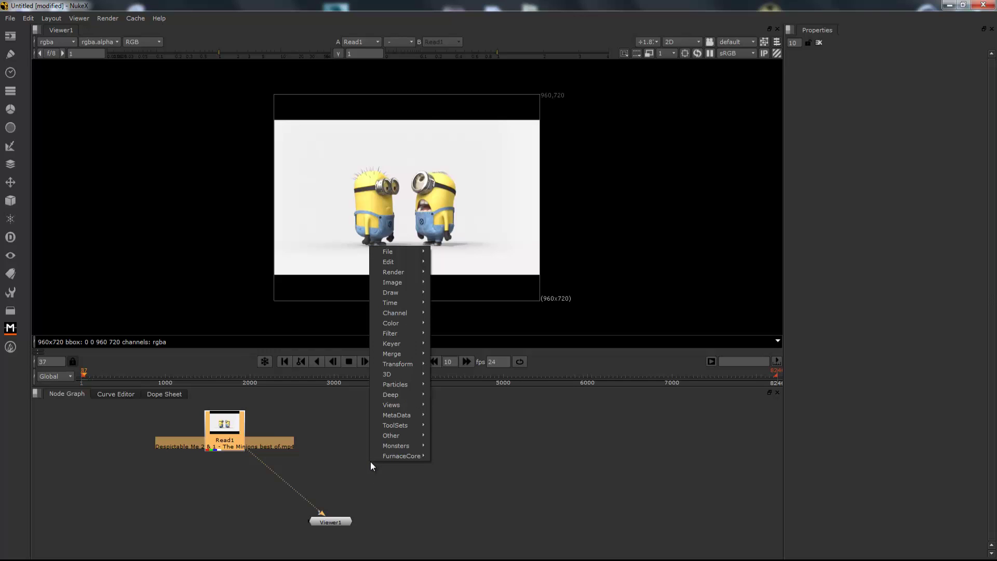
mouse_move(384, 448)
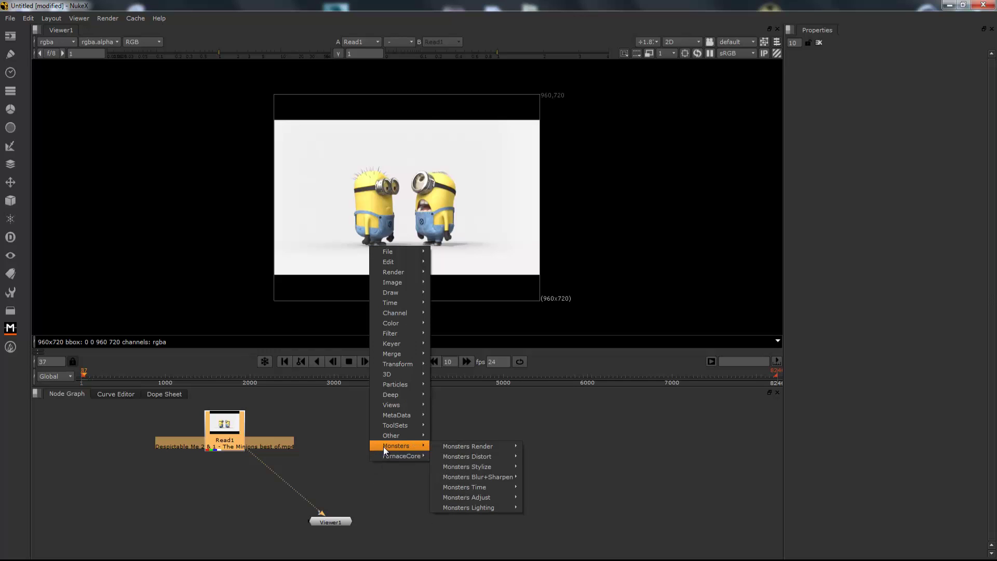
mouse_move(401, 325)
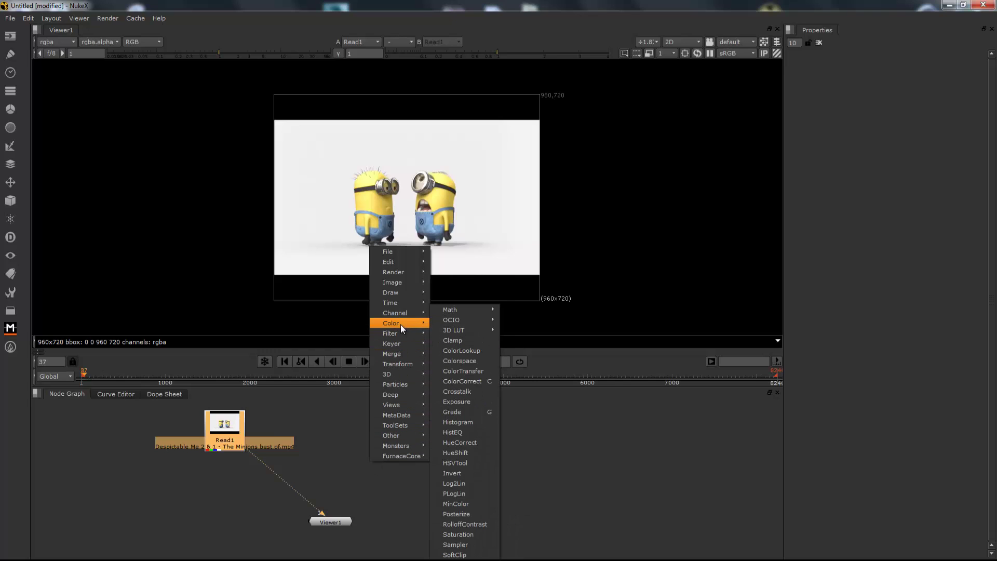
mouse_move(455, 330)
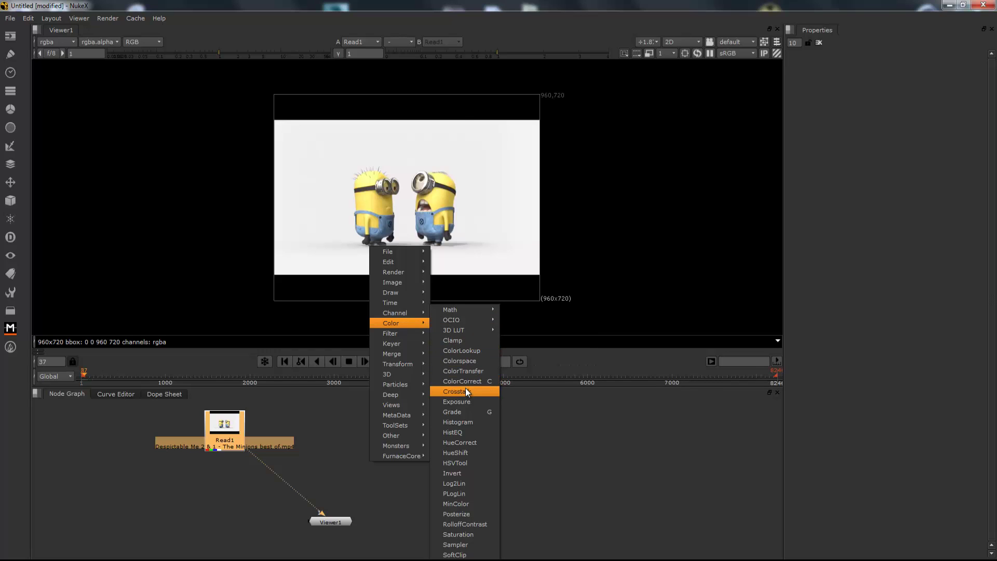
mouse_move(419, 378)
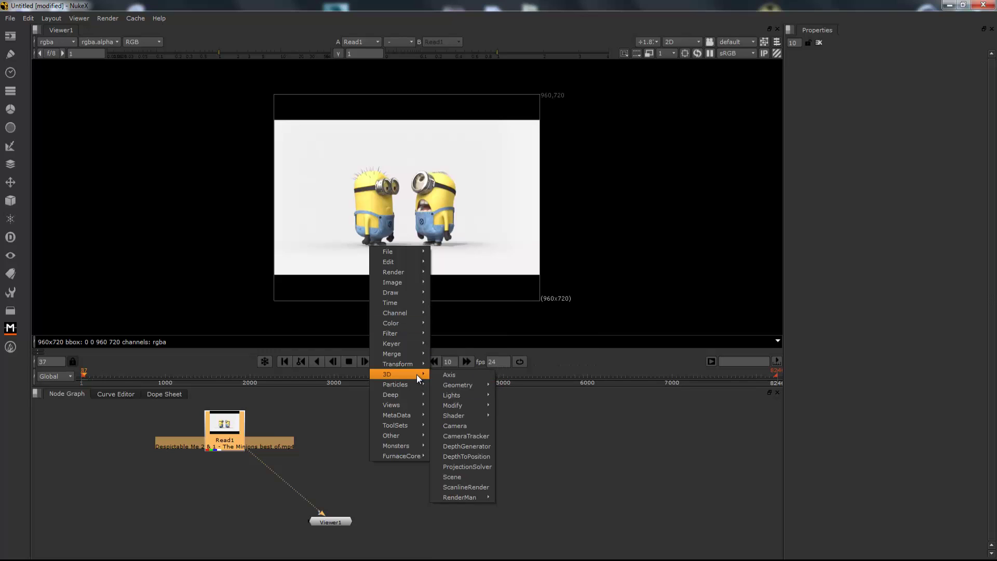
mouse_move(452, 415)
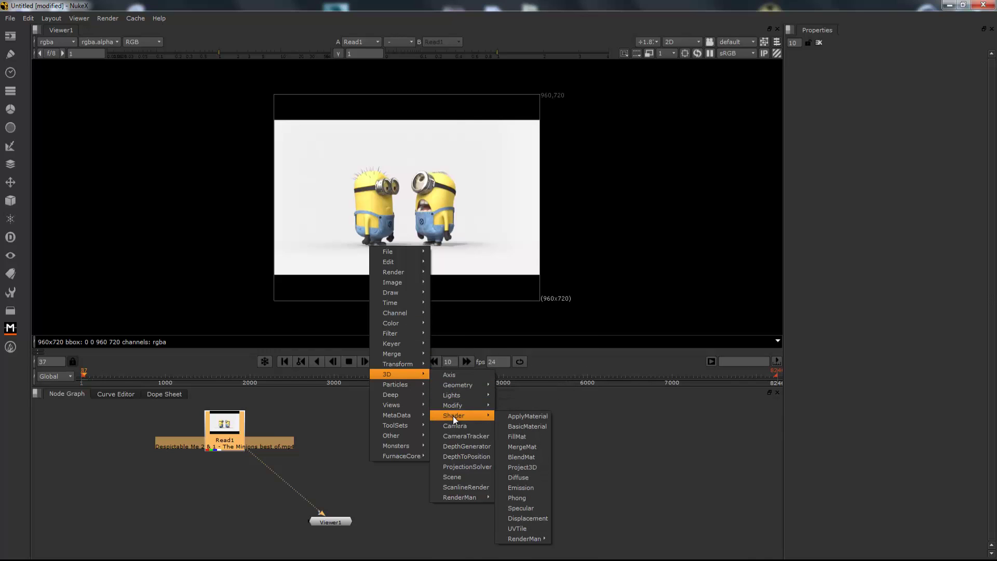
left_click(509, 417)
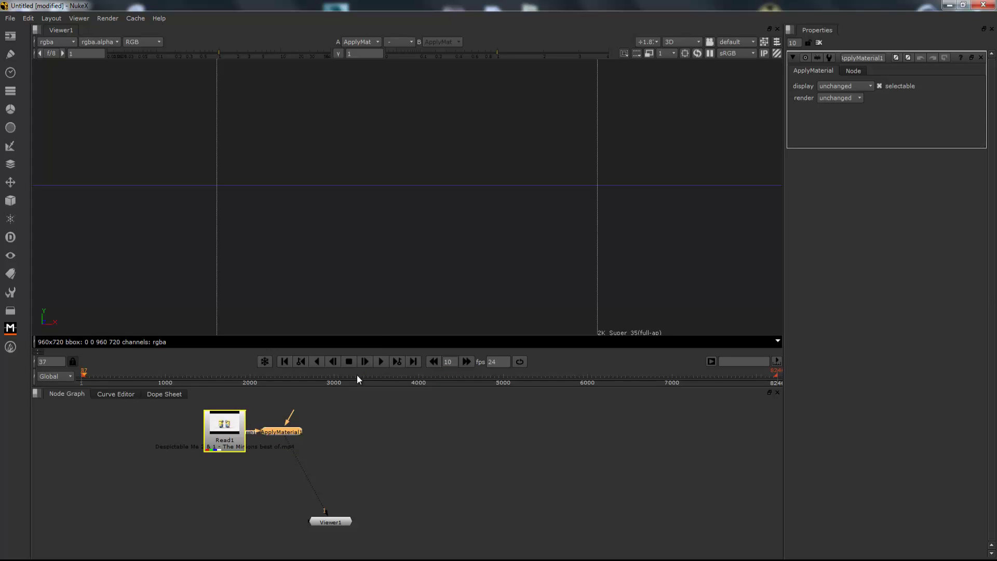
left_click_drag(286, 432, 441, 438)
left_click_drag(376, 430, 369, 452)
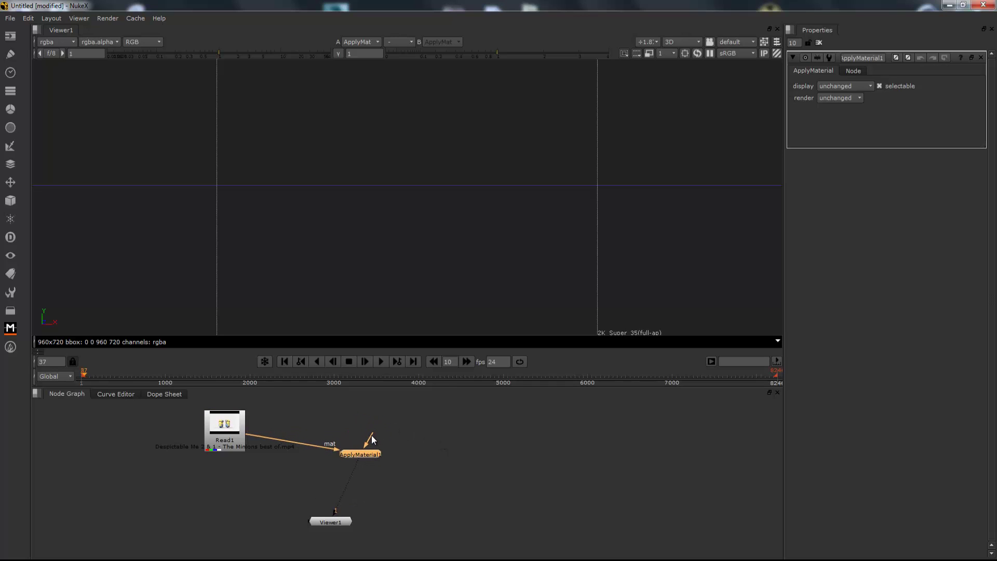
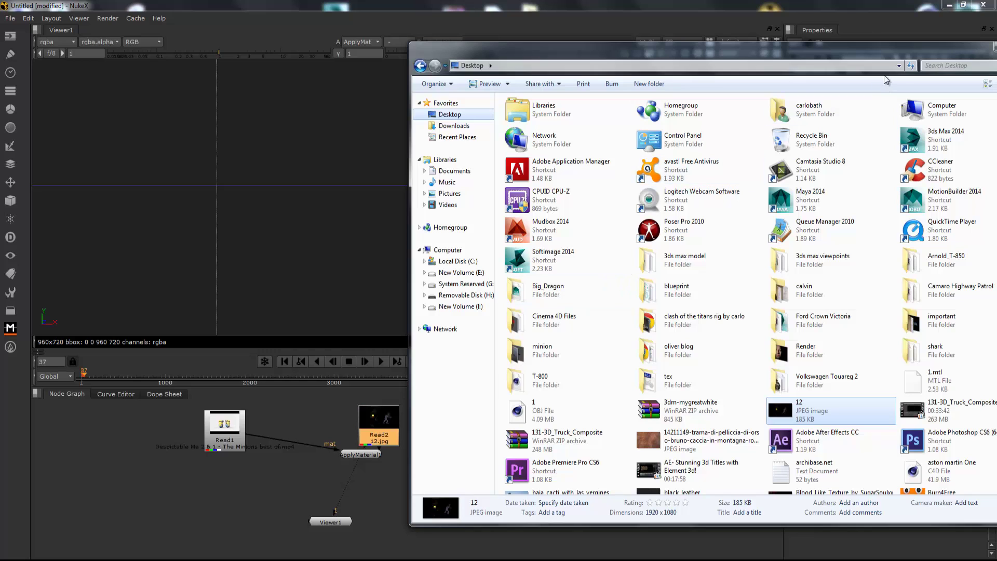
Step: Bring 12.jpg from the Desktop folder into the node graph, minimize the folder window and move the image node away from ApplyMaterial1
left_click_drag(891, 51, 686, 49)
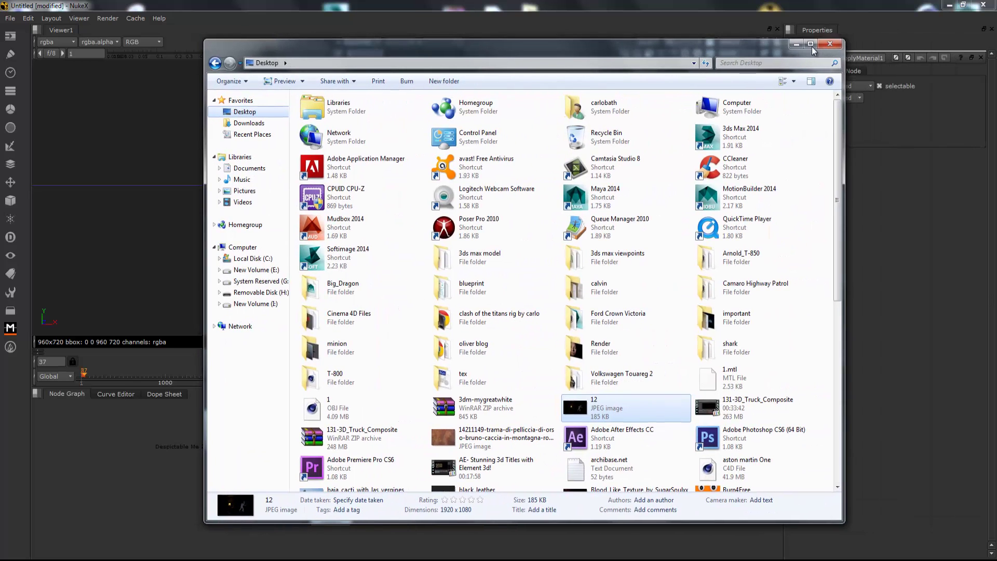
left_click(795, 44)
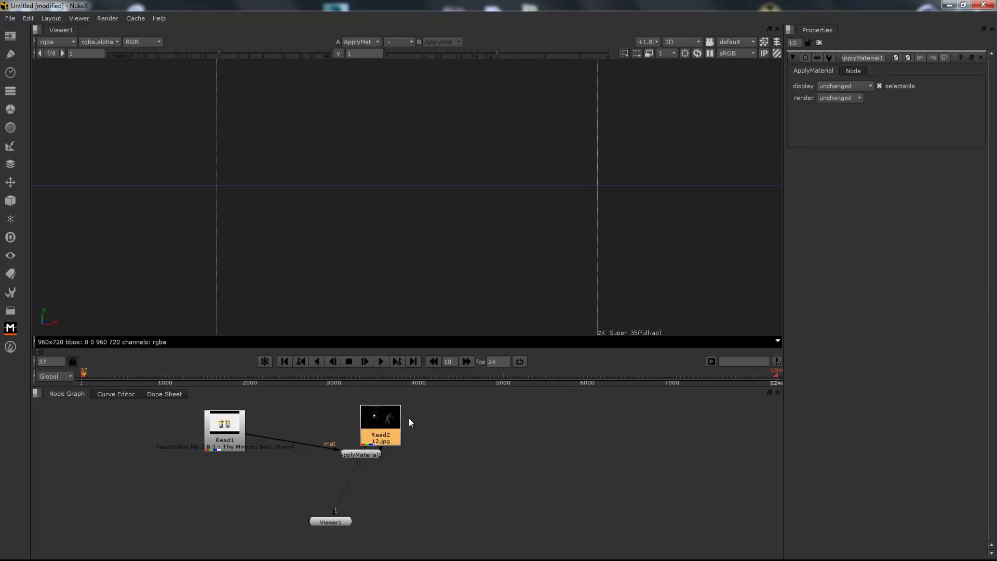
left_click_drag(395, 418, 421, 406)
Step: Reposition ApplyMaterial1, connect Read2 to Viewer1, and try to link ApplyMaterial1's free input to Read2
left_click_drag(371, 453, 365, 440)
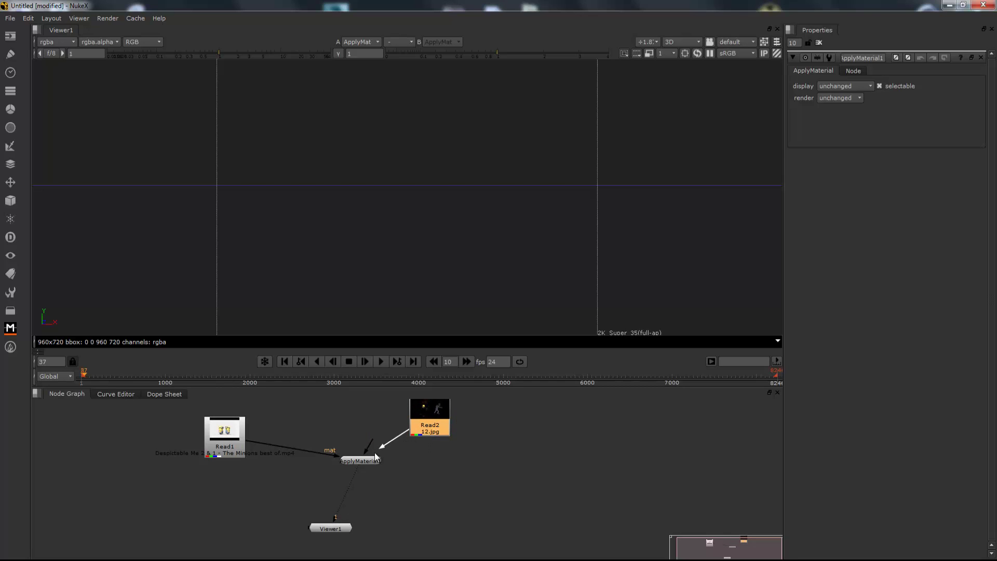
left_click_drag(371, 460, 369, 458)
left_click_drag(430, 440, 235, 427)
left_click_drag(361, 460, 350, 444)
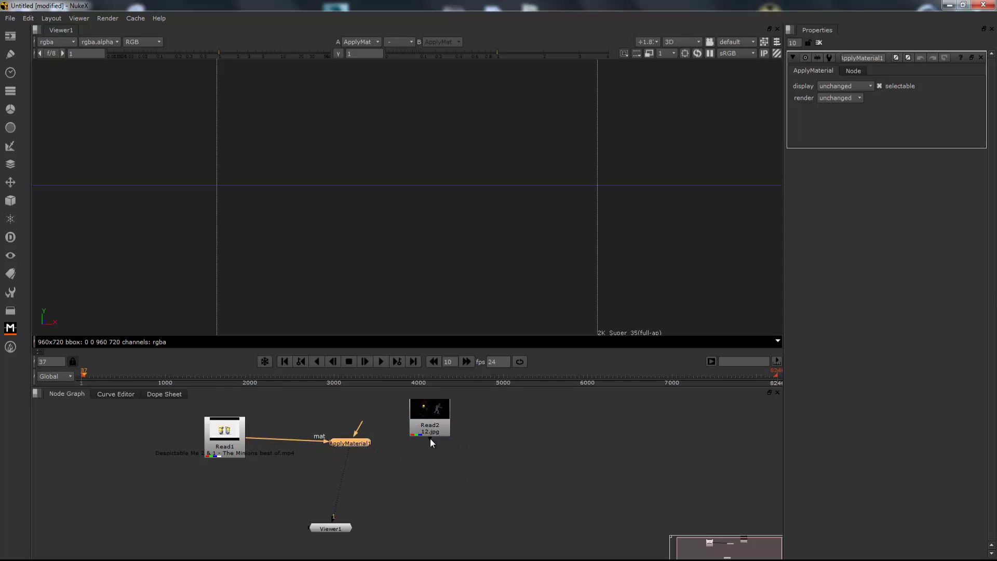
left_click_drag(430, 440, 338, 525)
left_click_drag(360, 425, 428, 420)
Step: Add a FillMat shader node to the node graph beside ApplyMaterial1
right_click(355, 443)
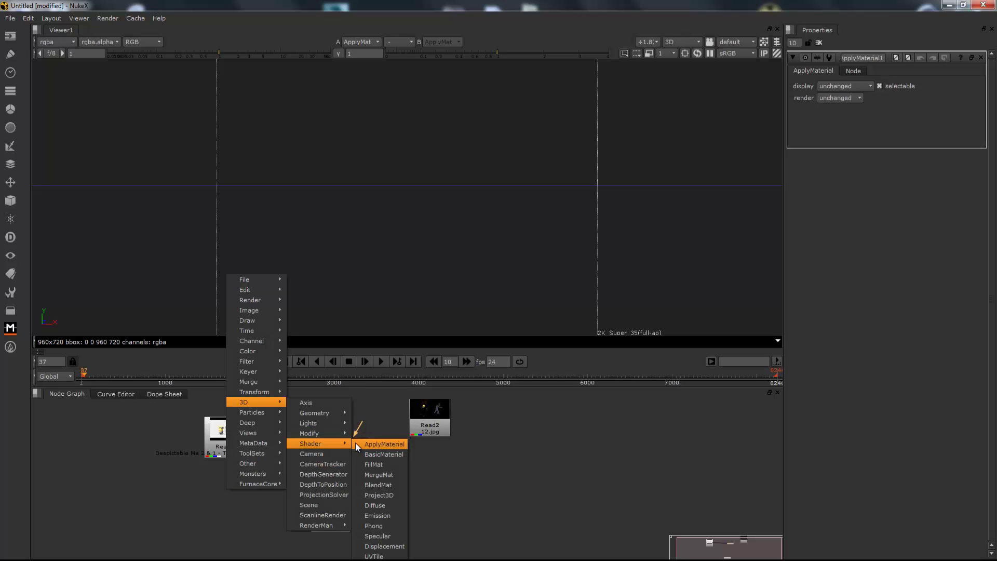
left_click(373, 463)
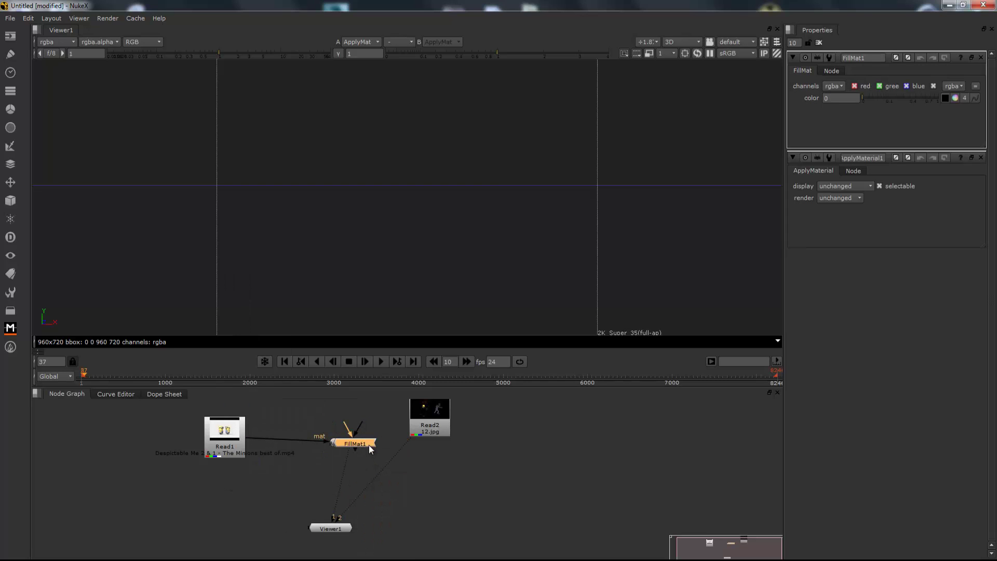
Step: Connect FillMat1's free input to Read2
left_click_drag(344, 424, 431, 419)
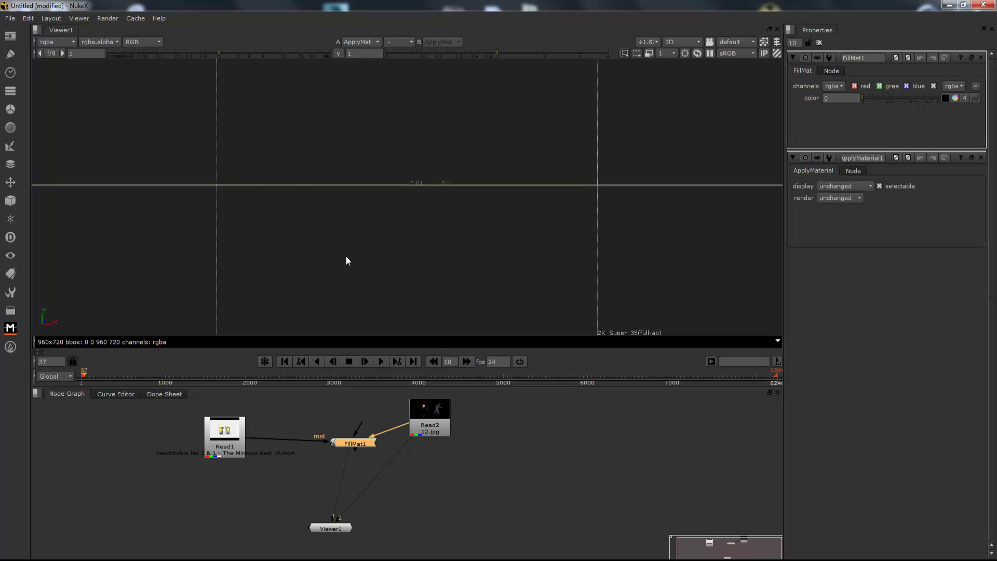
left_click(387, 185)
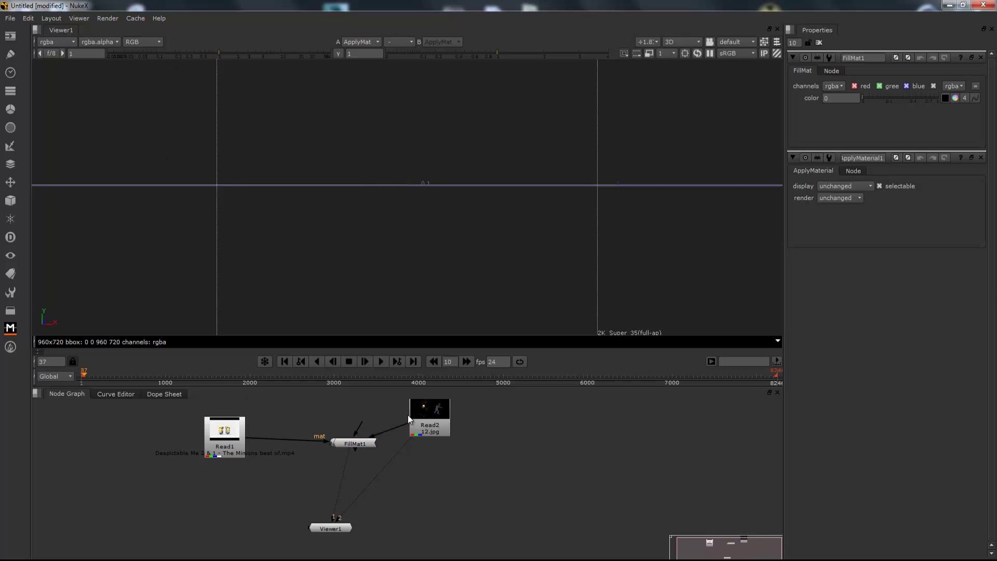
Step: Delete the FillMat1 and ApplyMaterial1 shader nodes from the node graph
left_click(355, 444)
key("Delete")
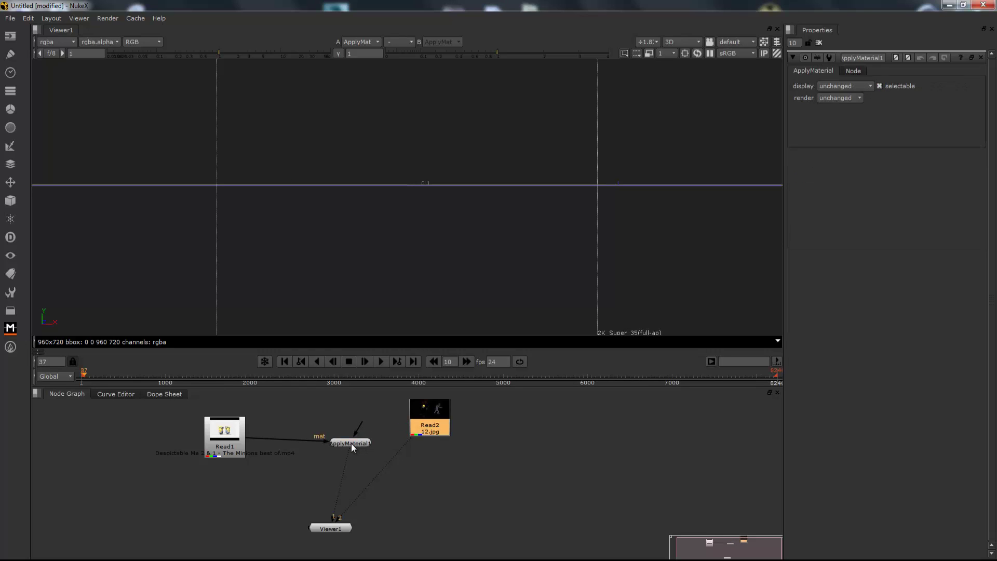
left_click(348, 441)
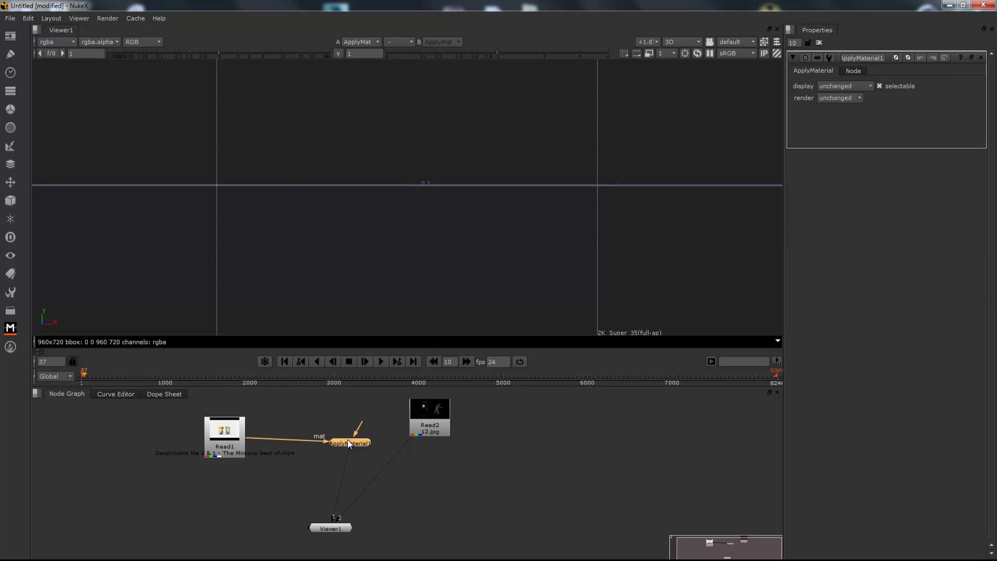
key("Delete")
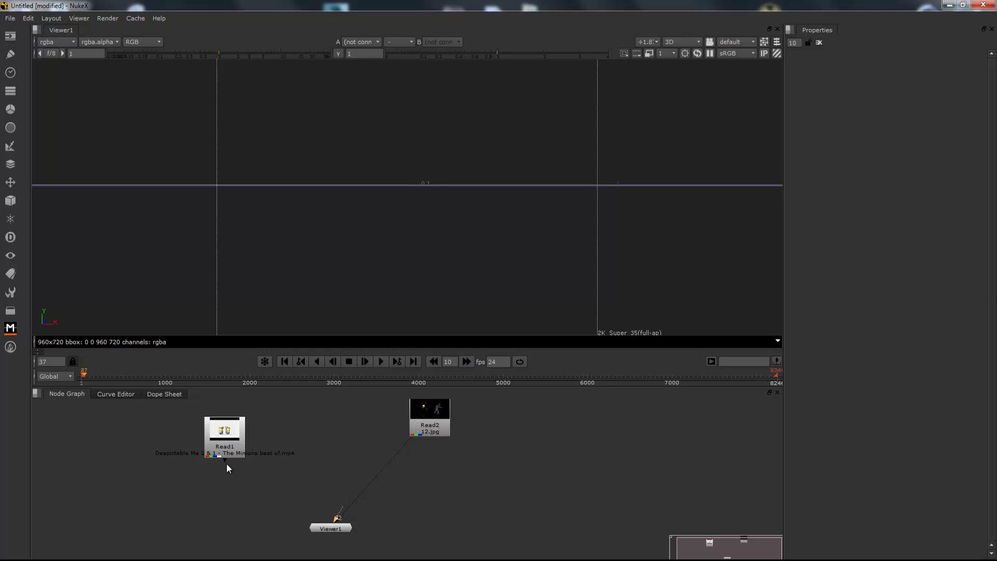
Step: Connect Read1 to Viewer1 and bring Read1 and Read2 closer together above the viewer node
left_click_drag(225, 459, 338, 527)
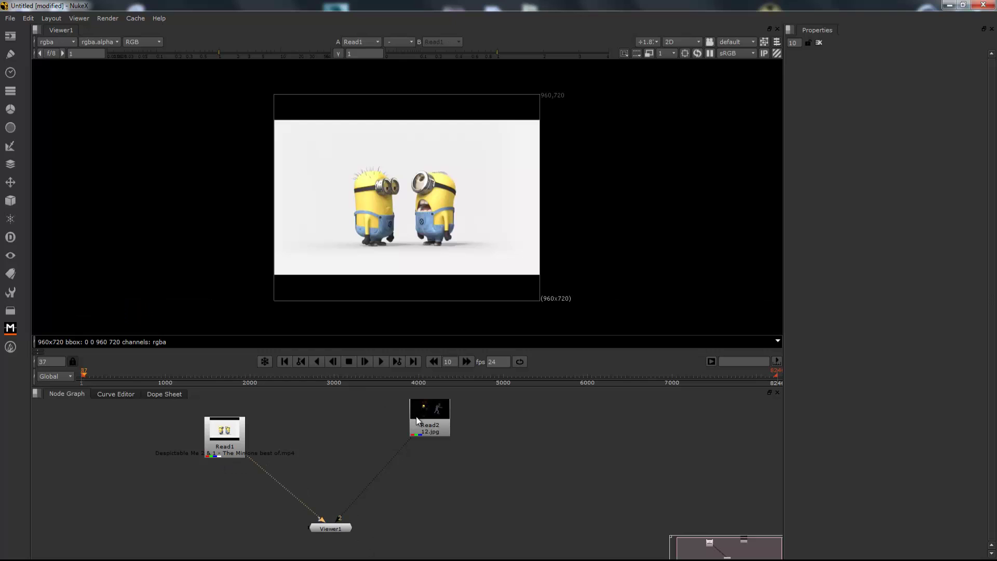
left_click_drag(417, 419, 357, 440)
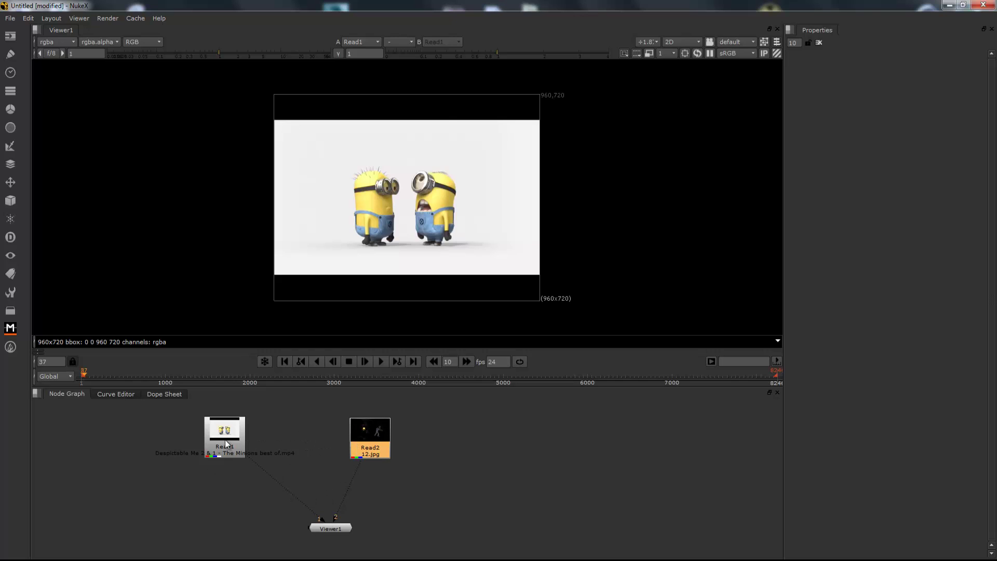
left_click_drag(226, 440, 262, 440)
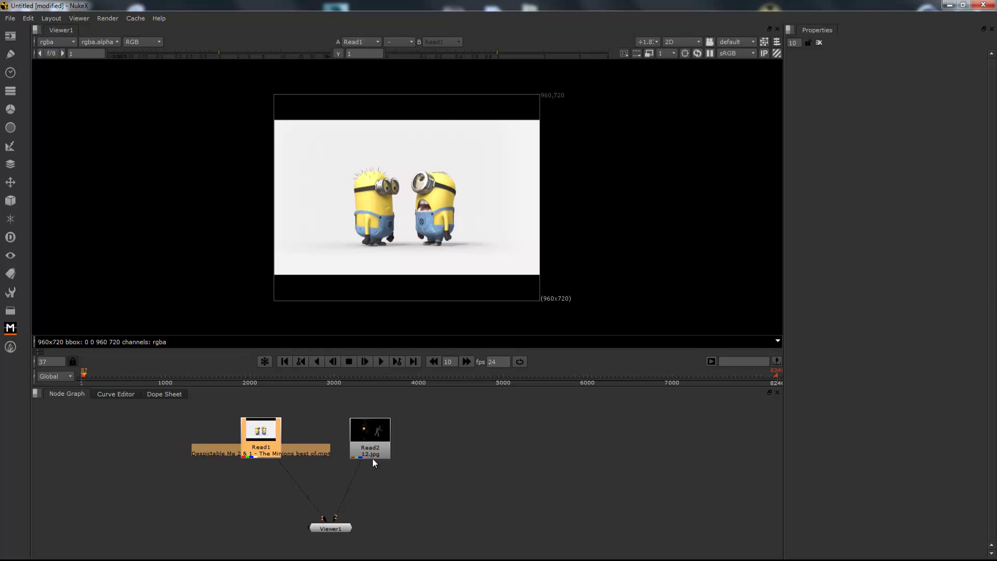
left_click_drag(379, 444, 394, 457)
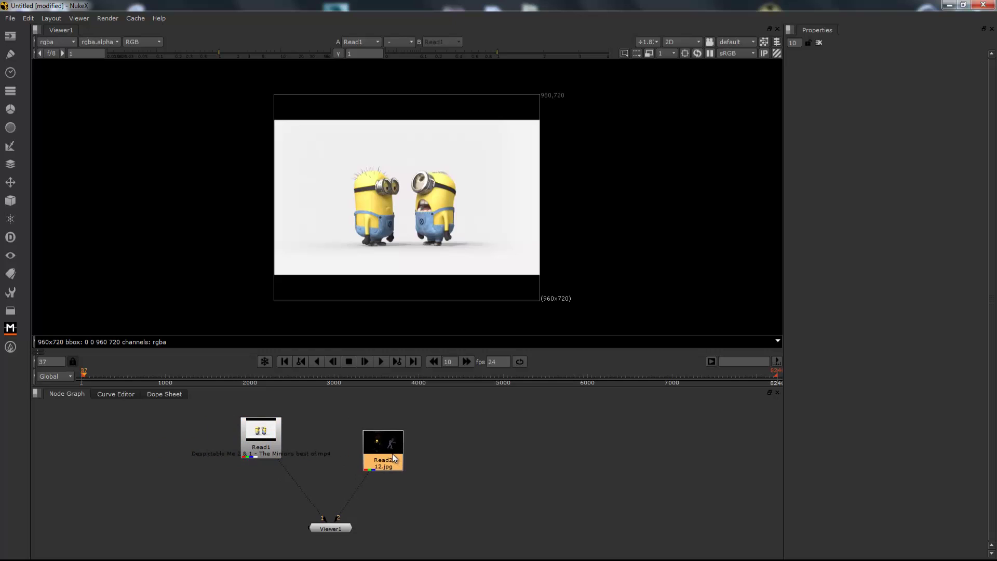
Step: Add a 3D Light node, place it below Read1 and connect it to Viewer1
right_click(266, 432)
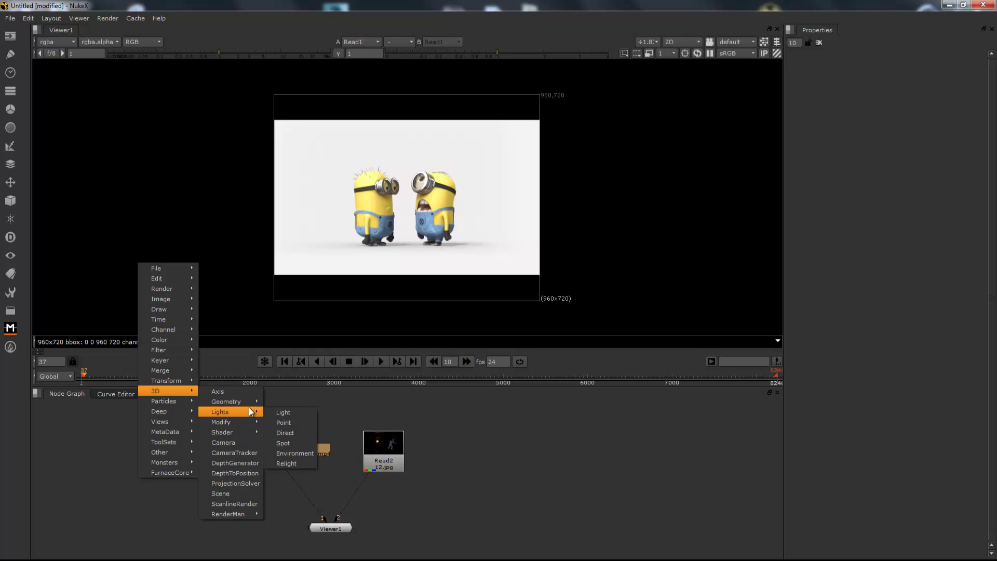
key("Escape")
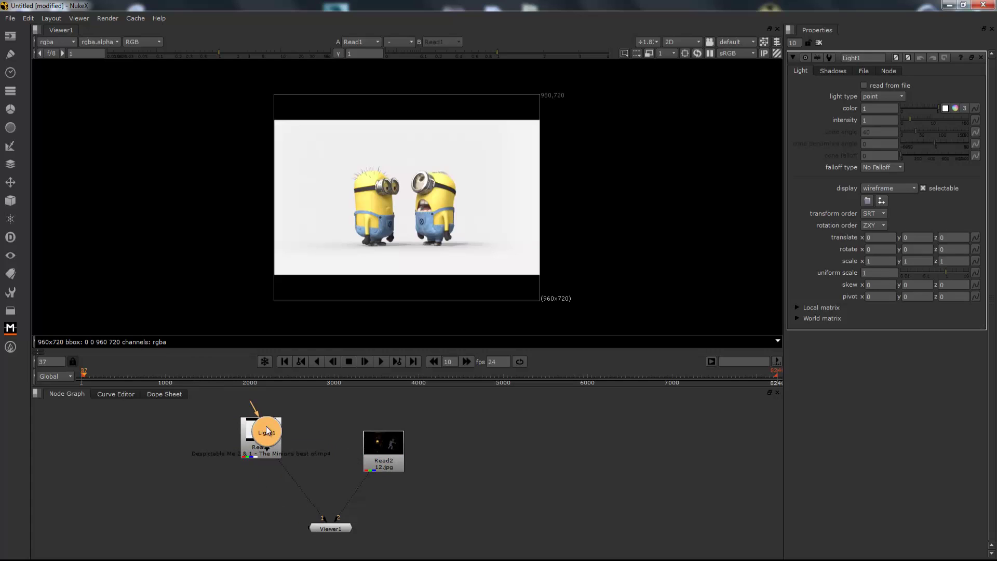
left_click_drag(250, 441, 217, 472)
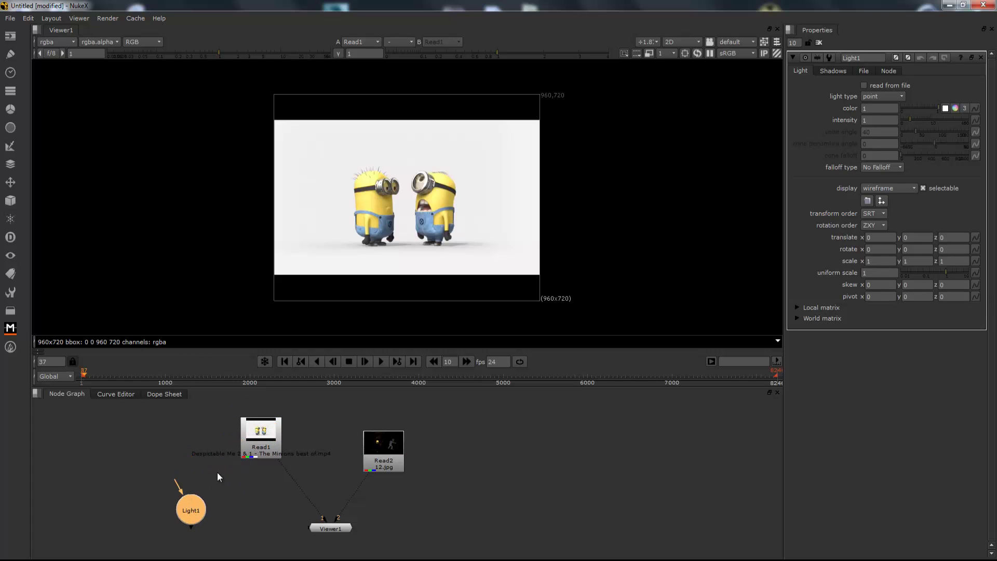
left_click_drag(192, 526, 319, 528)
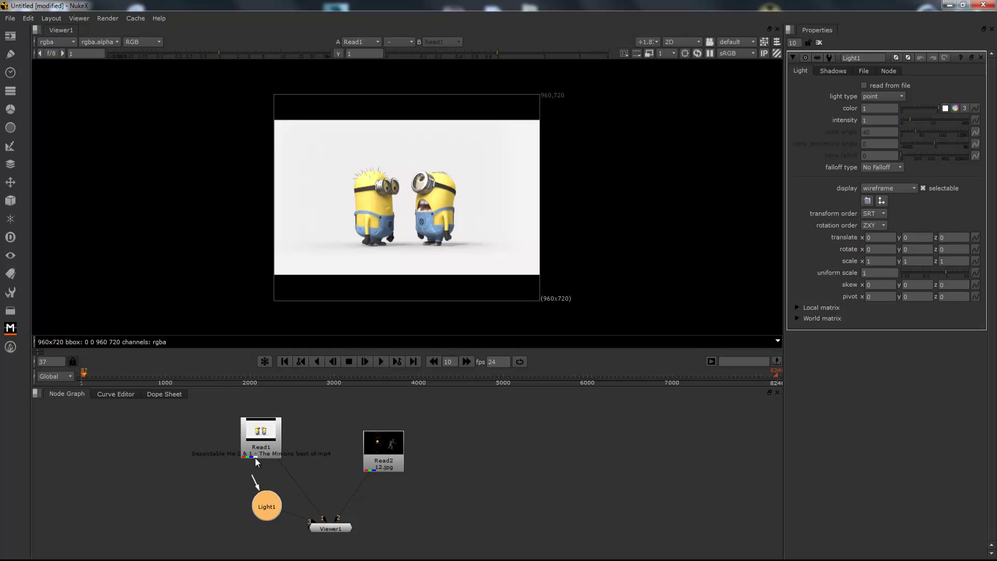
Step: Try to link Light1's free input to Read2, and reposition Light1 below Read1
left_click_drag(252, 476, 385, 458)
left_click_drag(269, 509, 248, 509)
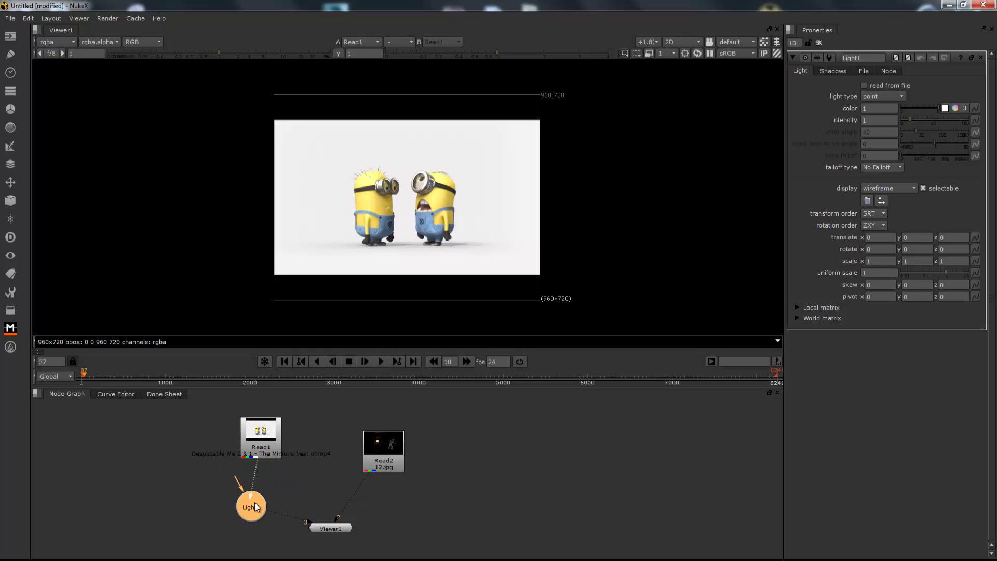
left_click_drag(251, 507, 260, 515)
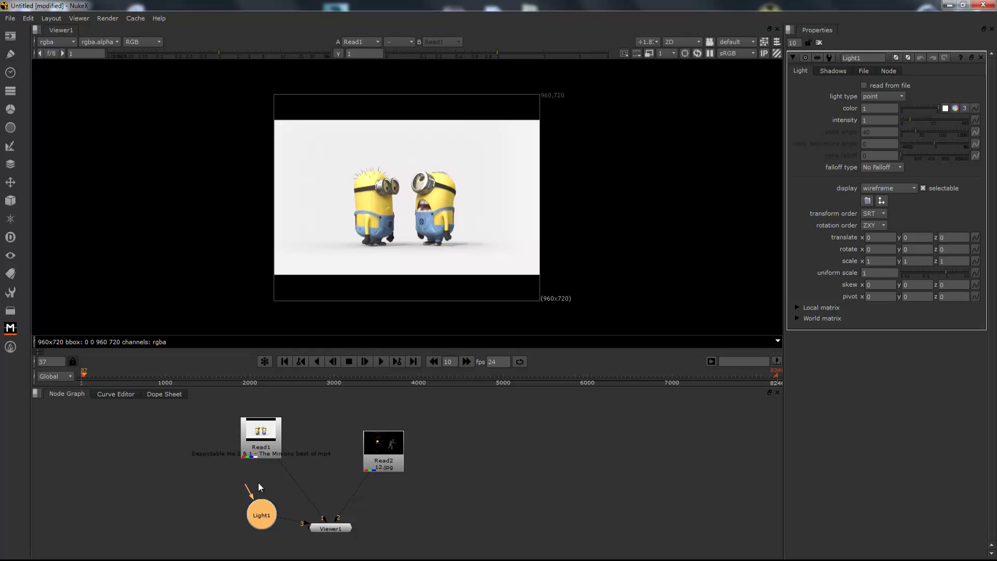
Step: Add a ColorTransfer node between Read1 and Viewer1 and connect its free input to Read1 as well
right_click(254, 436)
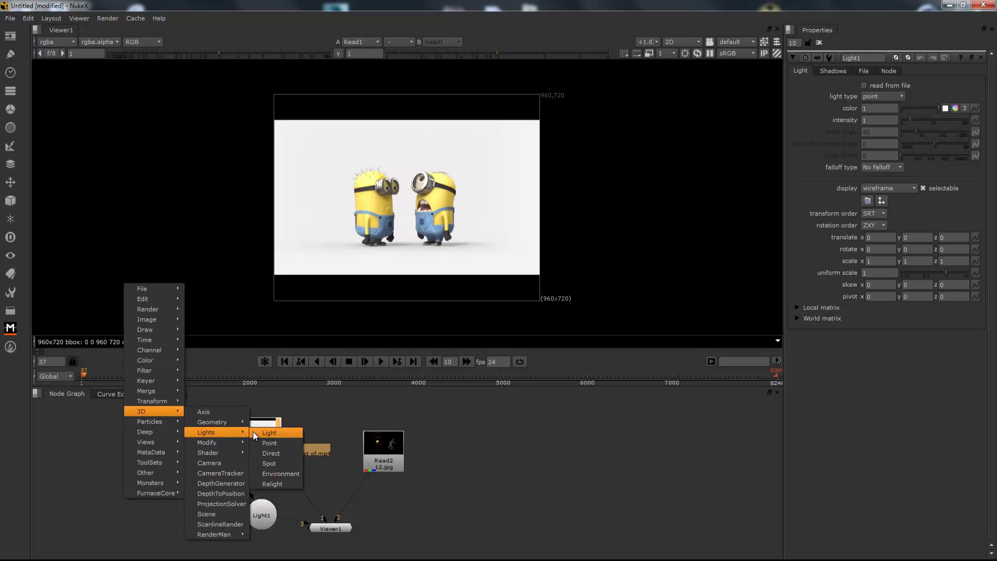
mouse_move(175, 360)
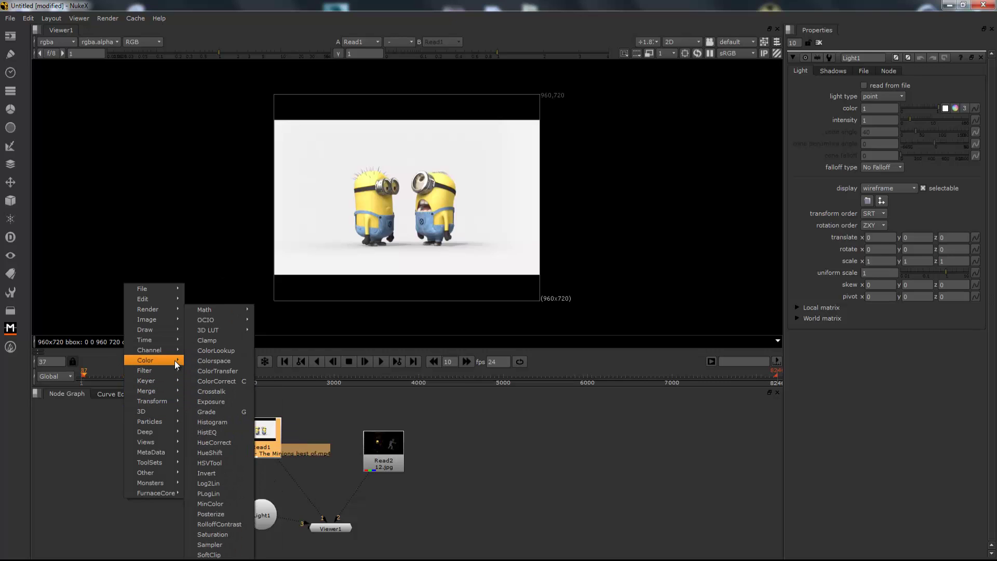
left_click(204, 371)
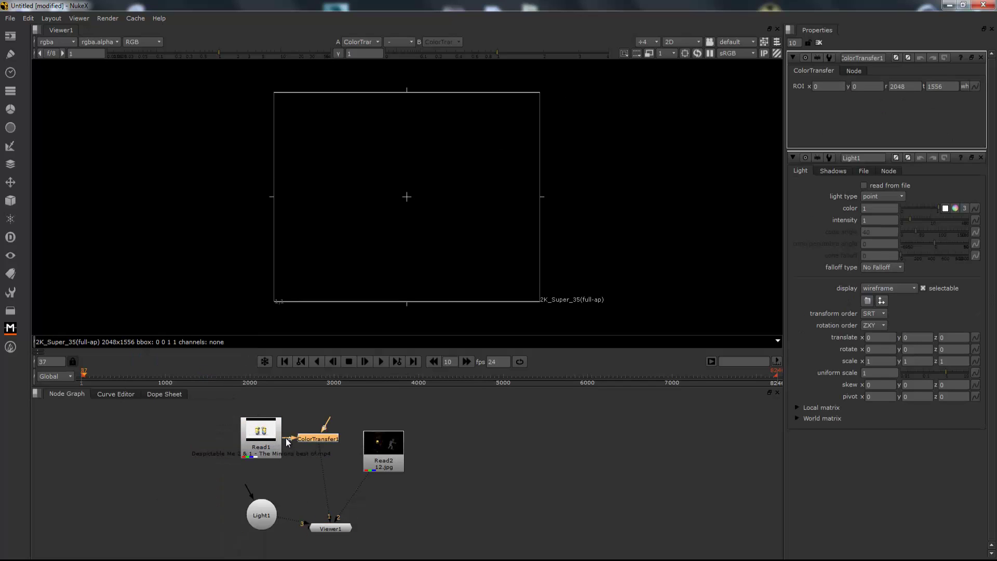
left_click_drag(329, 419, 271, 429)
left_click(271, 429)
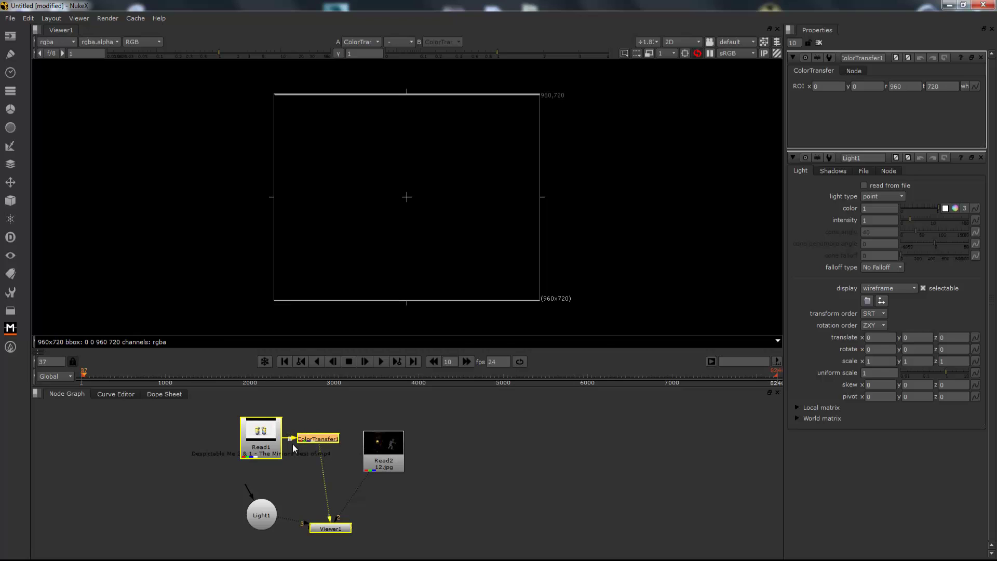
left_click(348, 414)
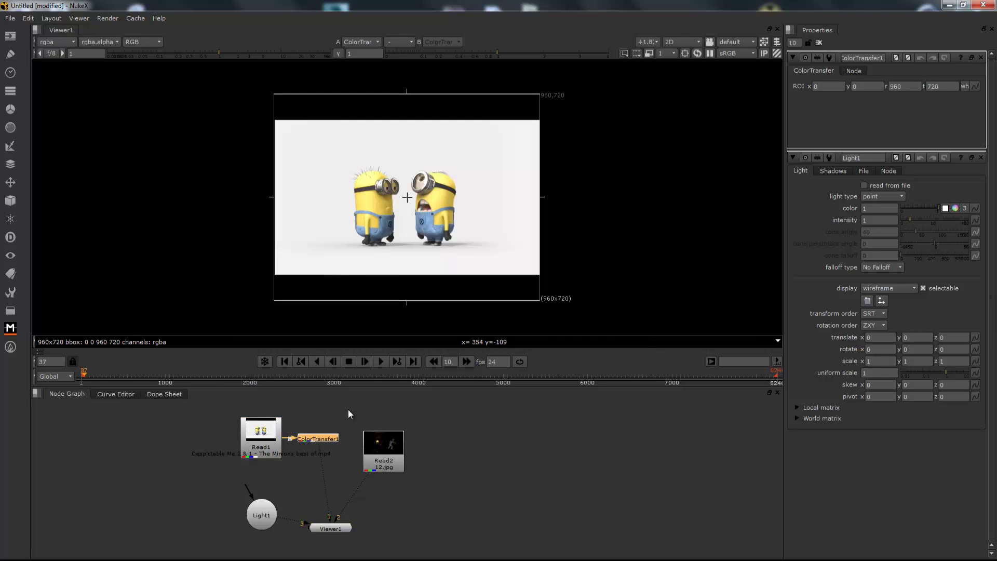
Step: Set Light1's intensity to 0 and pick a pale yellow-green light color
left_click(898, 197)
left_click(912, 215)
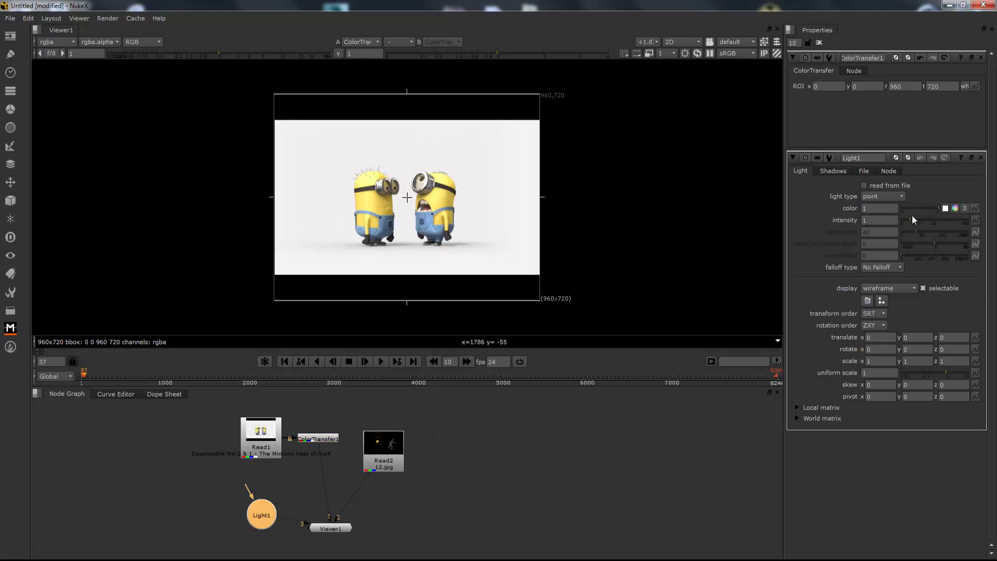
mouse_move(913, 216)
left_mouse_down()
mouse_move(946, 223)
mouse_move(904, 222)
left_mouse_up()
left_click(955, 208)
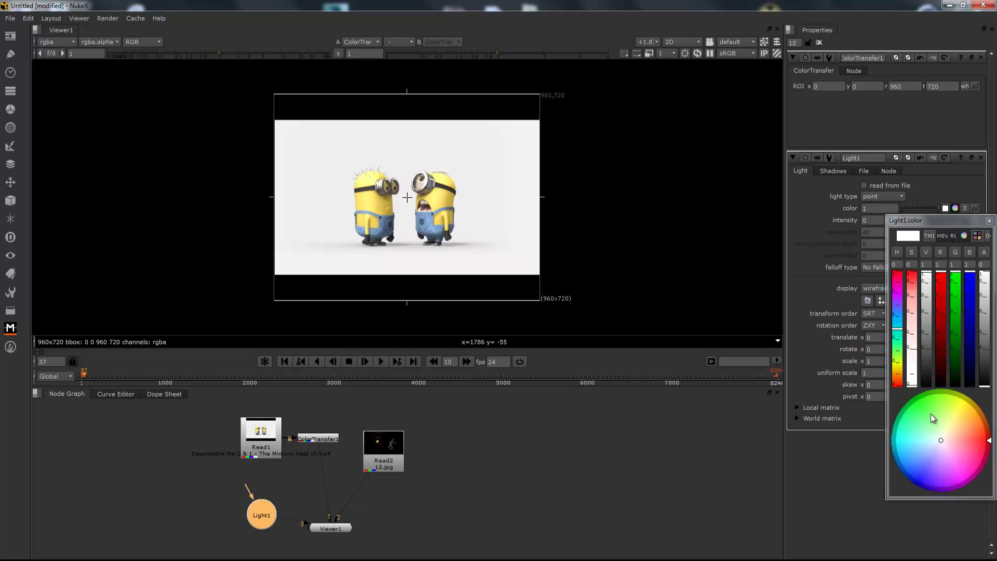
left_click_drag(933, 418, 945, 419)
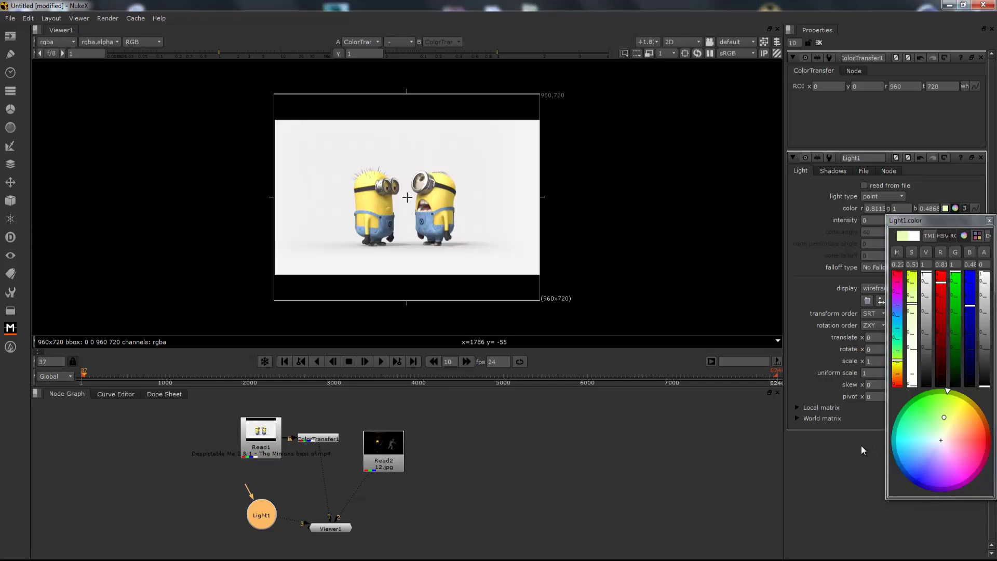
left_click(989, 220)
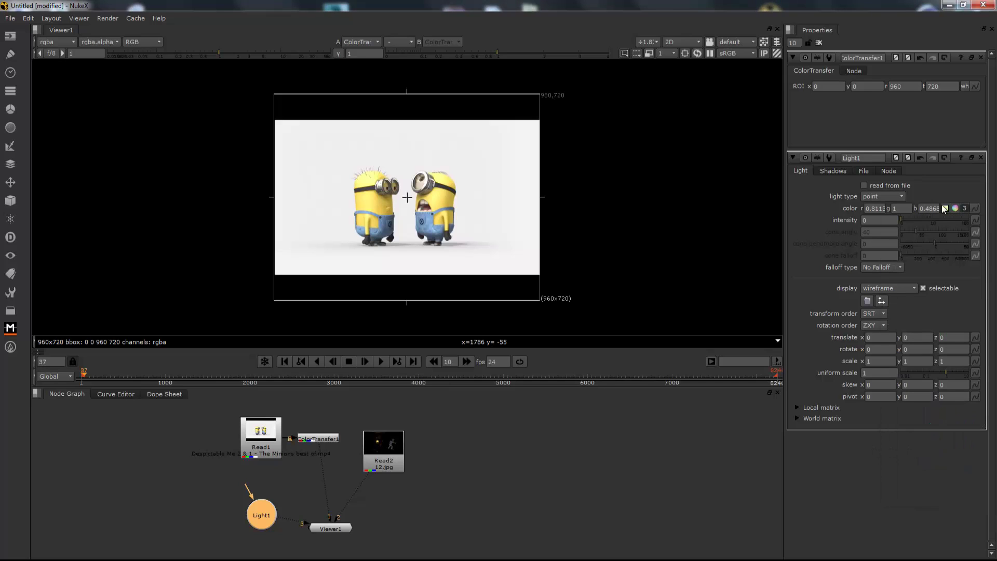
Step: Enable read from file for Light1 and set its display mode to solid
left_click(864, 186)
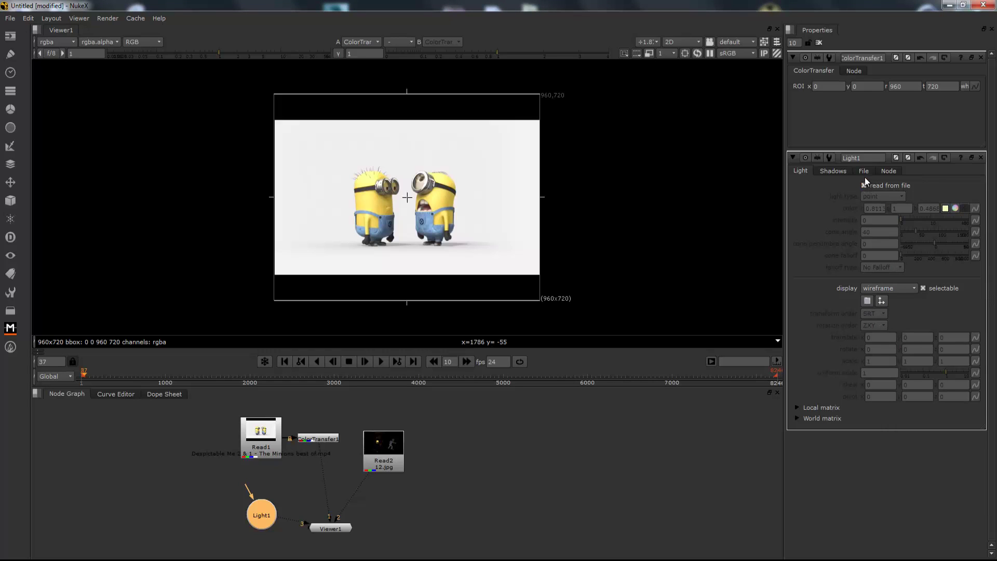
left_click(910, 289)
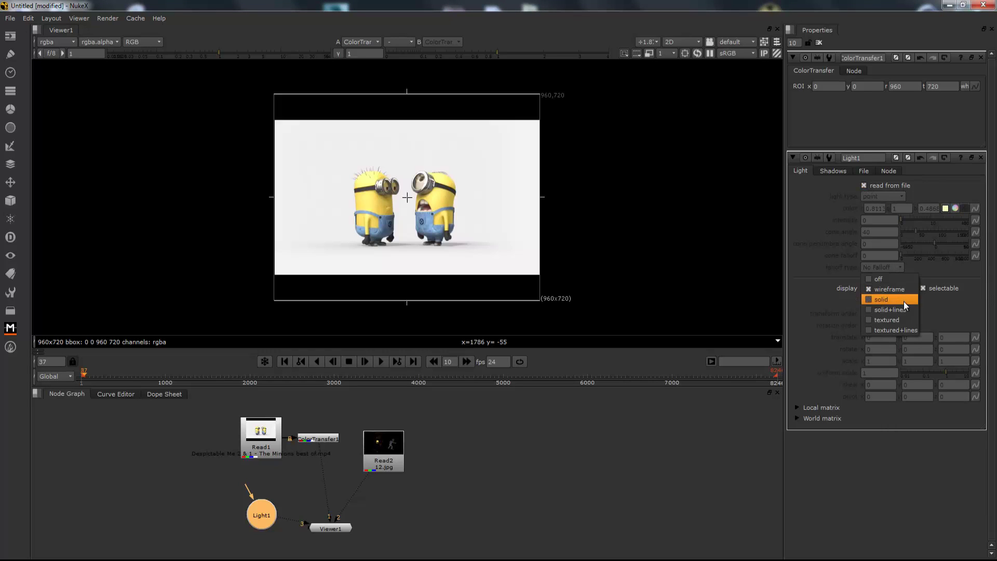
left_click(906, 301)
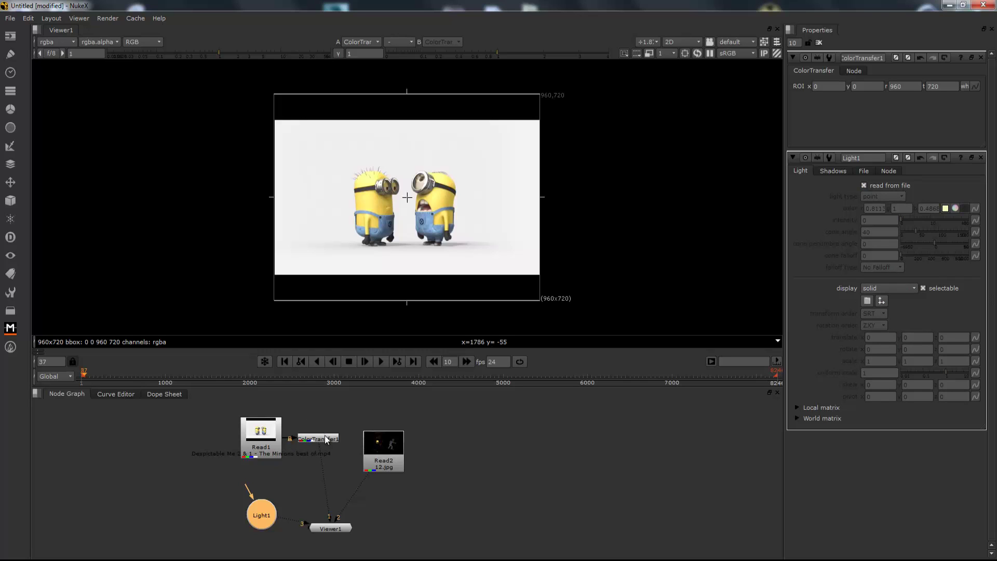
Step: Delete Light1 and rearrange the graph so Viewer1 sits between ColorTransfer1 and Read2
left_click_drag(326, 440, 346, 413)
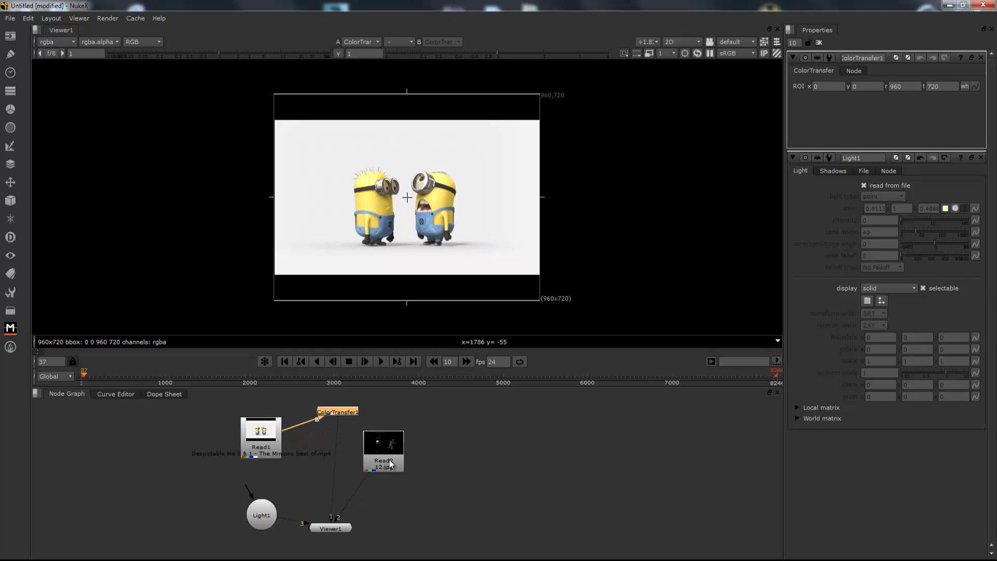
left_click_drag(390, 464, 511, 464)
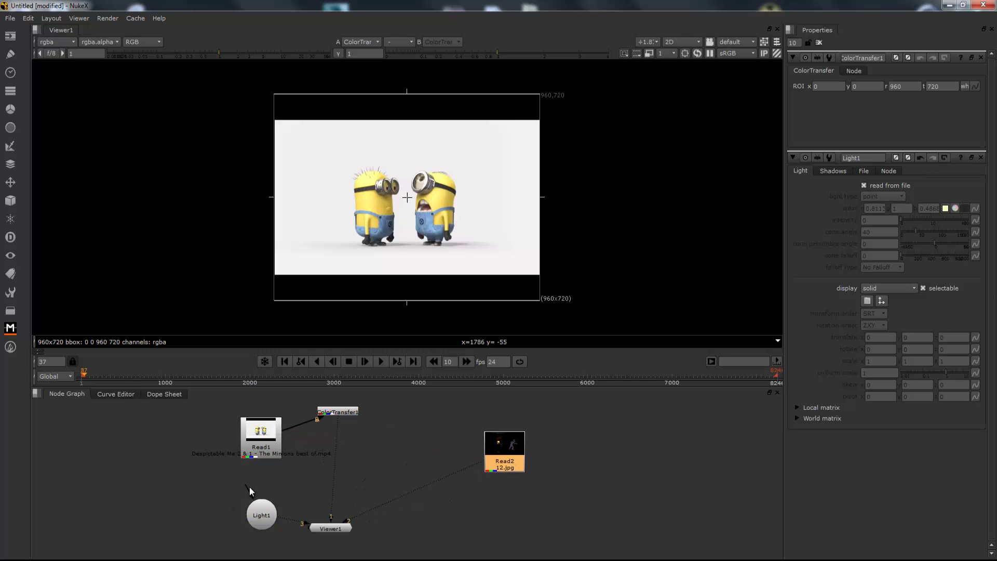
mouse_move(250, 491)
left_mouse_down()
mouse_move(263, 453)
mouse_move(247, 495)
left_mouse_up()
left_click(263, 517)
key("Delete")
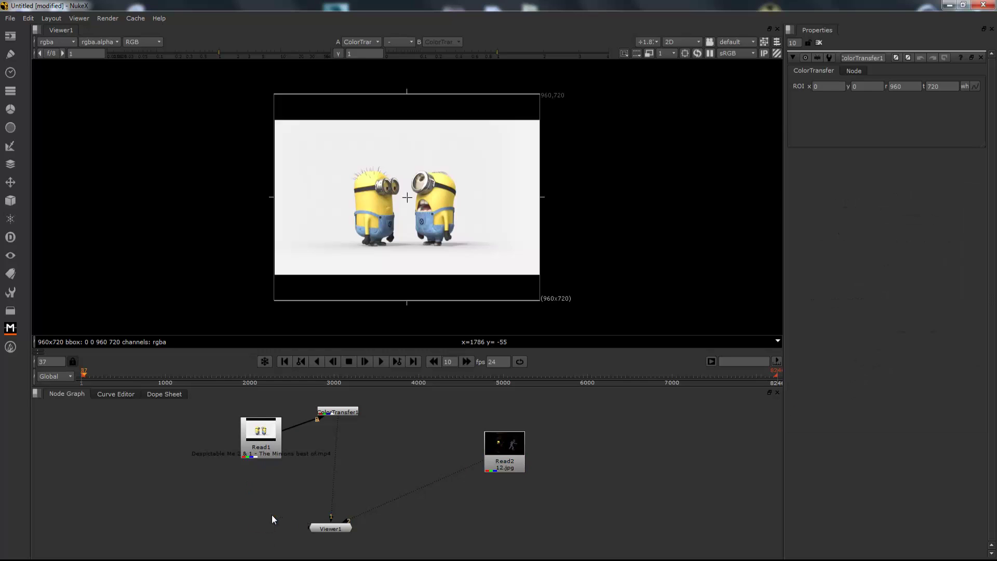
left_click_drag(343, 531, 410, 435)
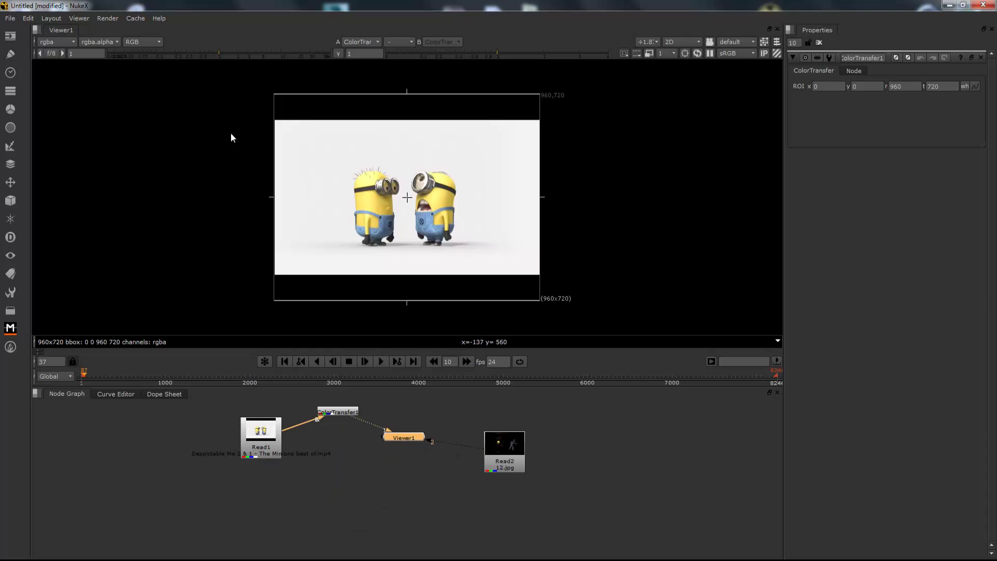
Step: View the image in luminance and matte overlay modes, and return the viewer display to RGB
left_click(148, 43)
left_click(151, 51)
scroll(411, 191, "up", 2)
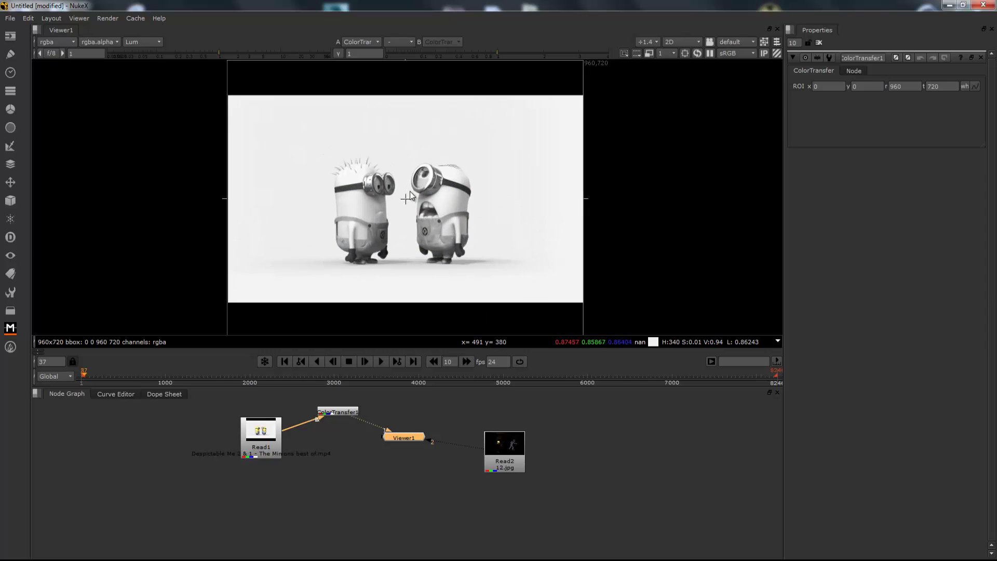
left_click(139, 41)
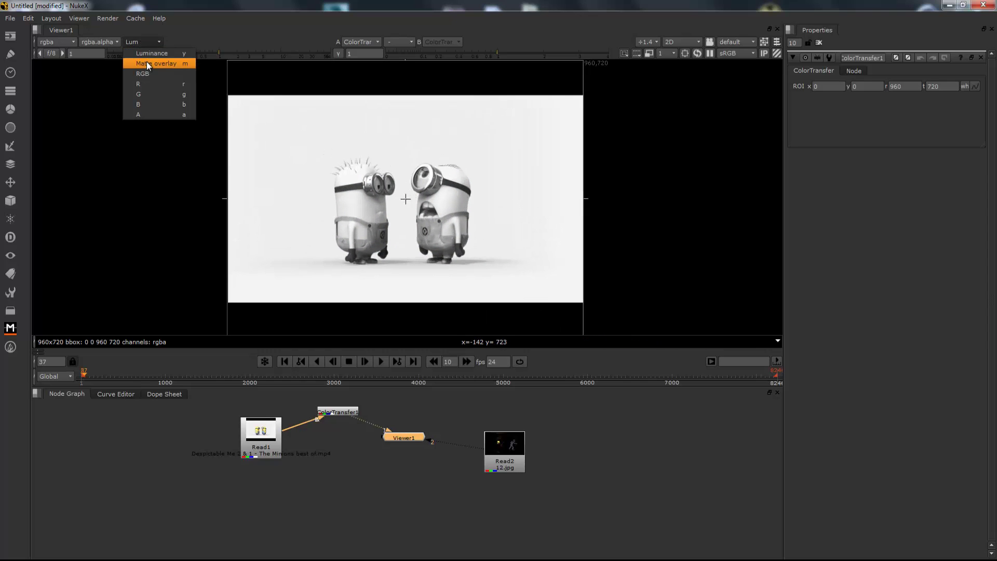
left_click(146, 62)
left_click(147, 42)
left_click(153, 67)
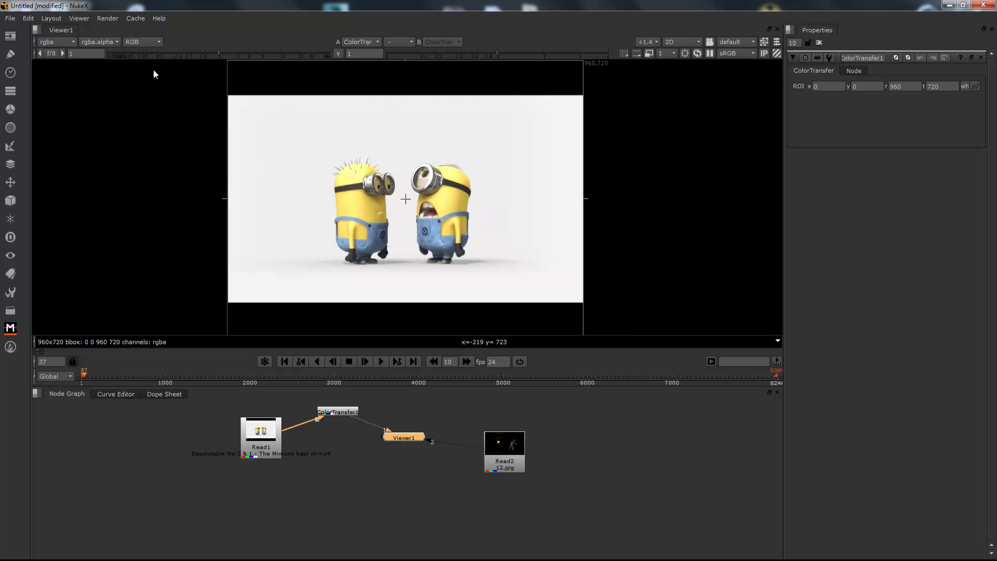
Step: View the image's red channel and its alpha channel in the viewer
left_click(151, 42)
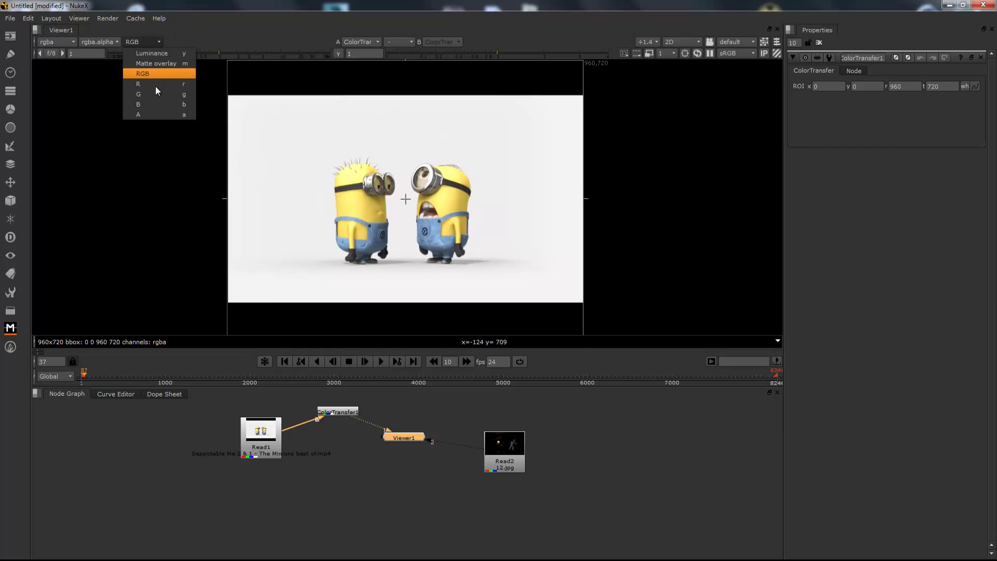
left_click(156, 84)
left_click(152, 42)
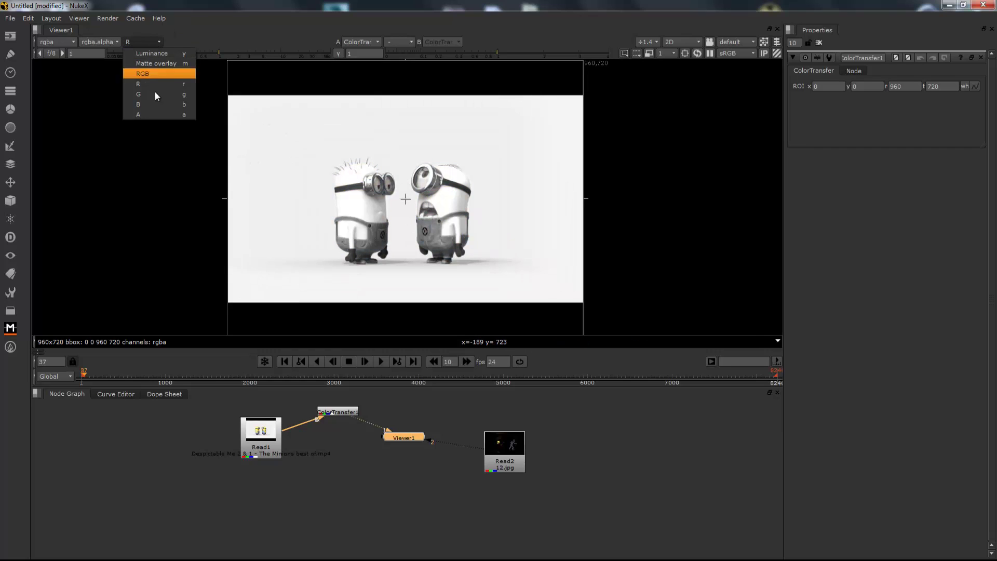
left_click(158, 117)
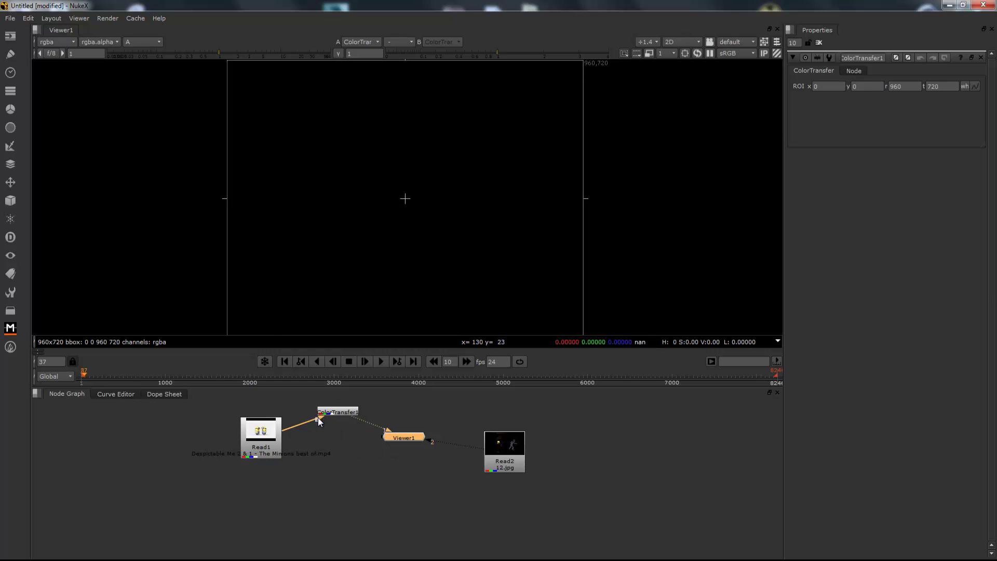
Step: Disconnect Read2 from Viewer1 and move Viewer1, ColorTransfer1 and Read1 lower in the node graph
left_click_drag(318, 419, 503, 455)
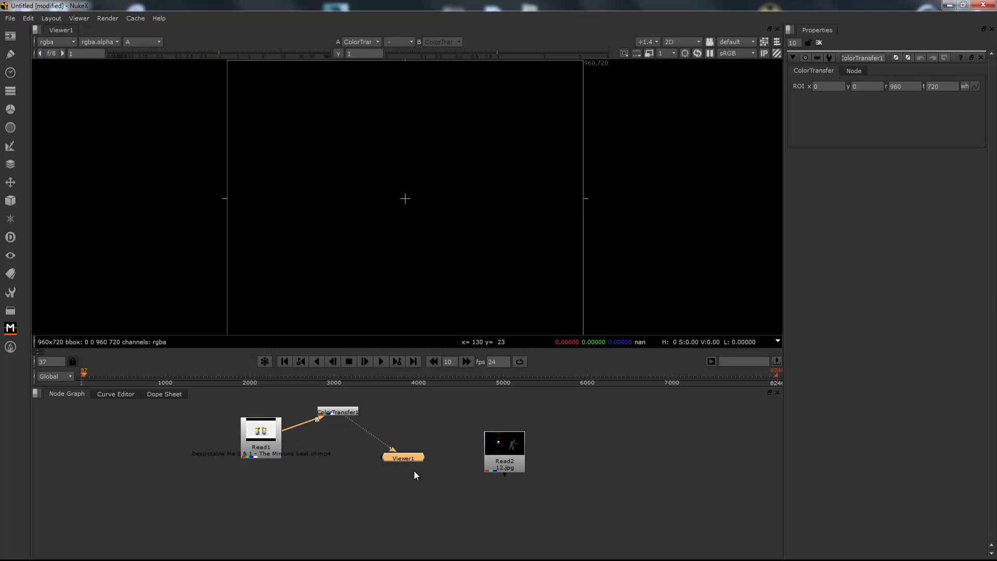
left_click_drag(403, 458, 425, 476)
left_click_drag(336, 414, 352, 464)
left_click_drag(279, 435, 263, 475)
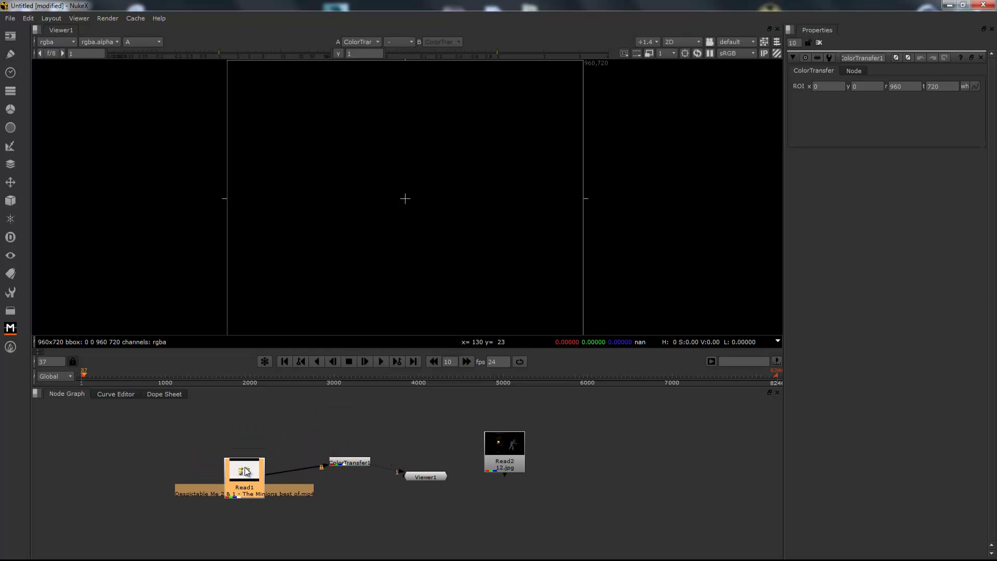
Step: Switch the viewer from the alpha channel to the luminance display
left_click(157, 41)
left_click(154, 52)
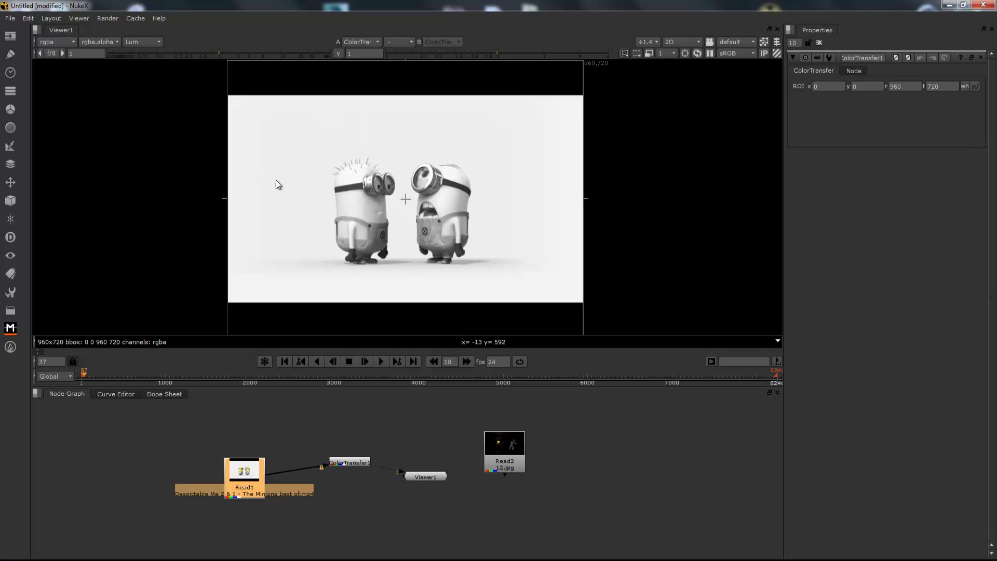
left_click(79, 18)
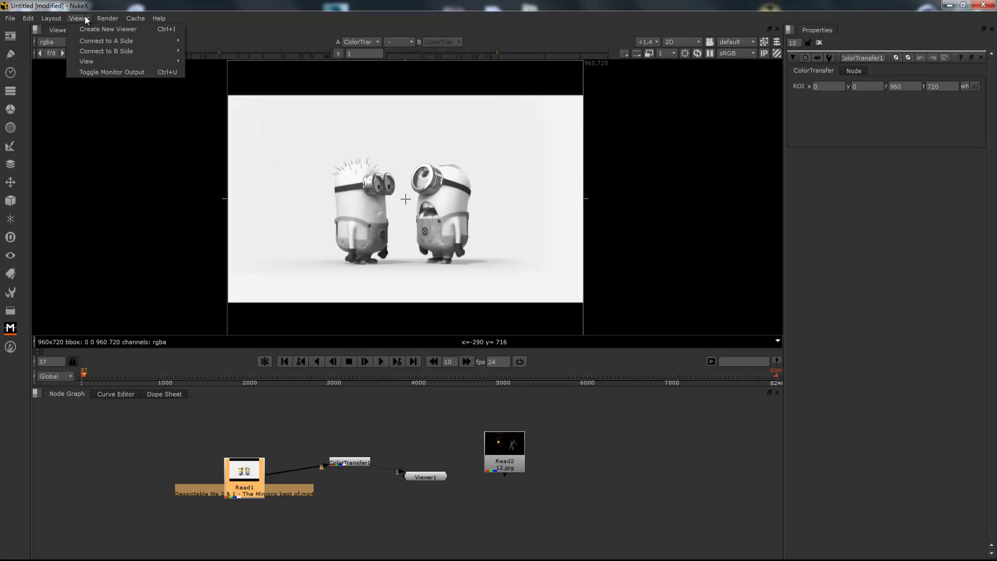
mouse_move(101, 18)
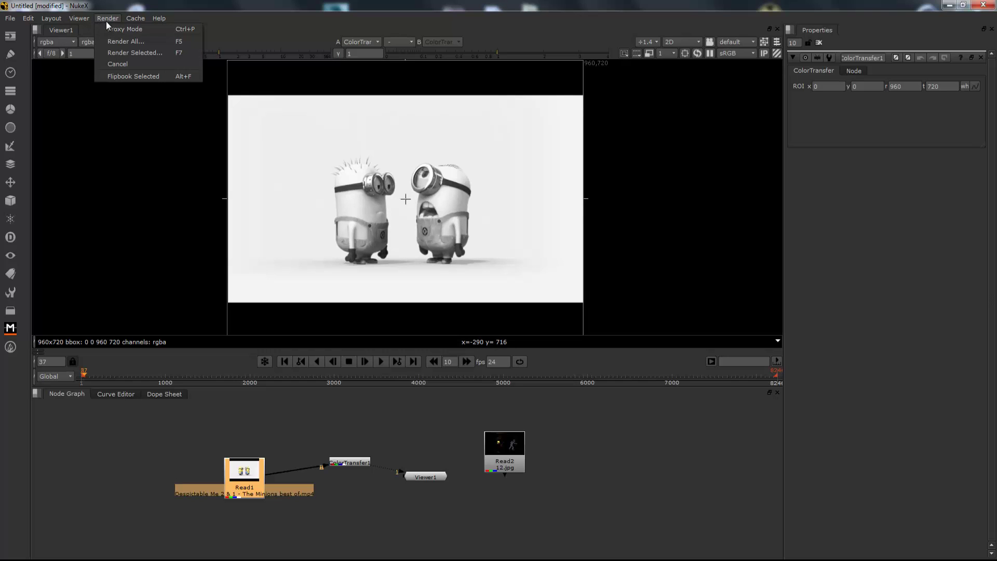
left_click(85, 441)
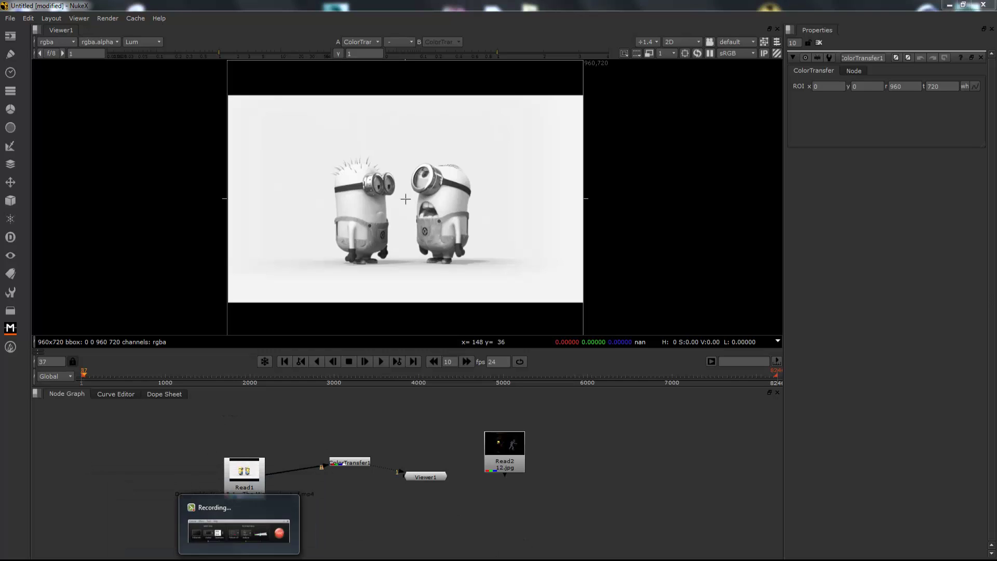
Step: Bring NUKE Breakdowns Showreel.mp4 into the node graph as a new Read node and place it above Read1
left_click(242, 527)
left_click(947, 521)
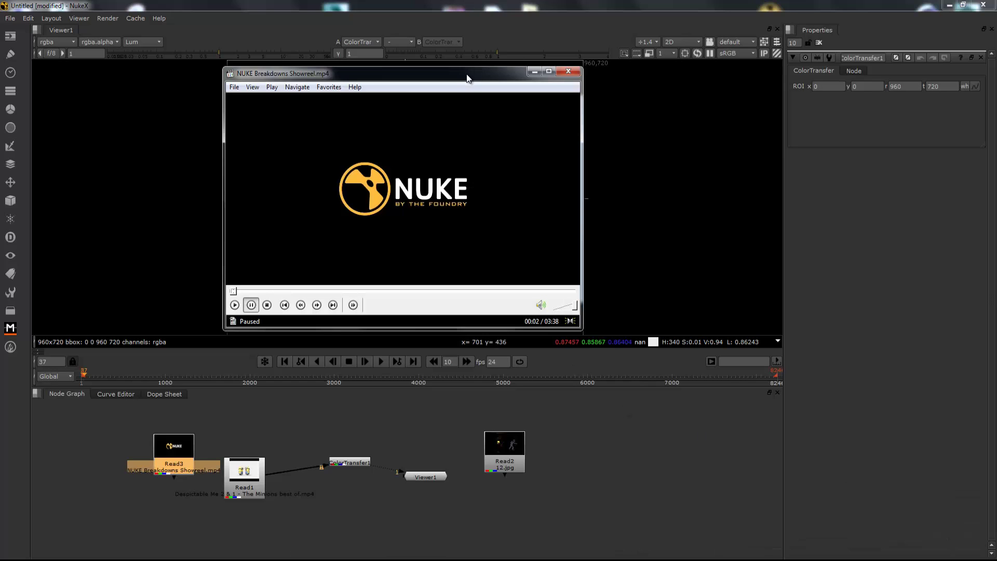
left_click_drag(467, 73, 463, 75)
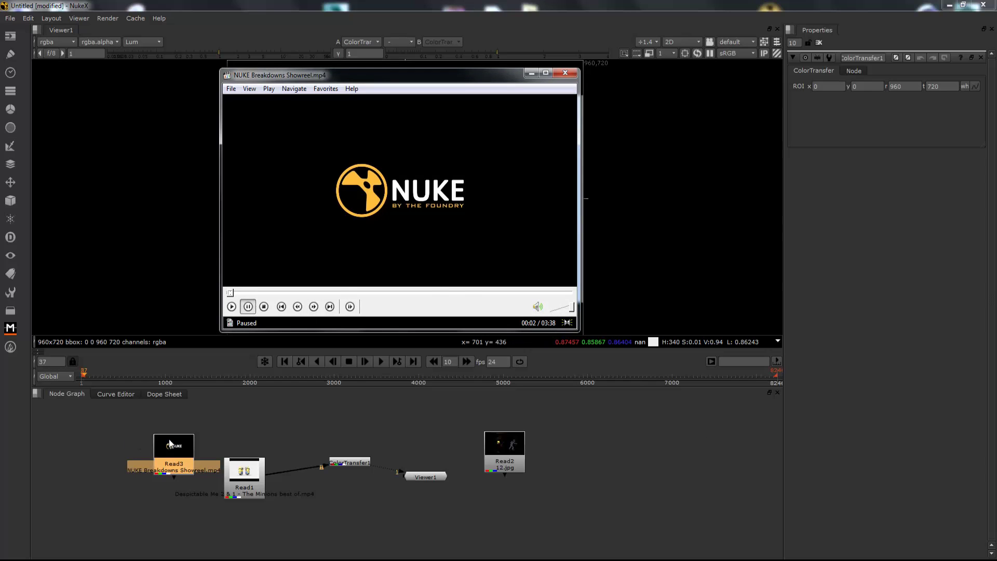
left_click_drag(170, 444, 164, 410)
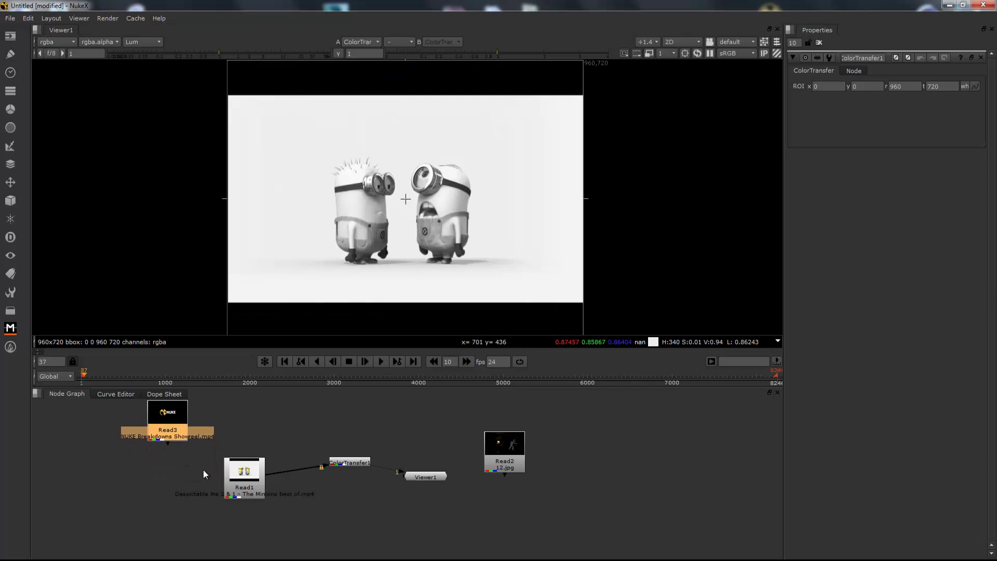
Step: Switch to the media player, play NUKE Breakdowns Showreel.mp4 at slightly lower volume, and close the player
left_click(271, 559)
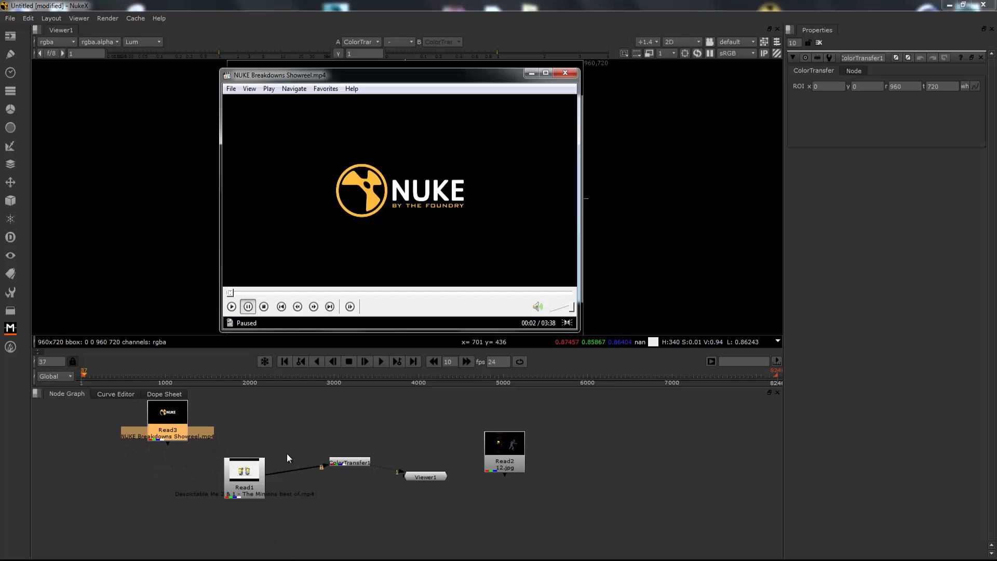
left_click(232, 308)
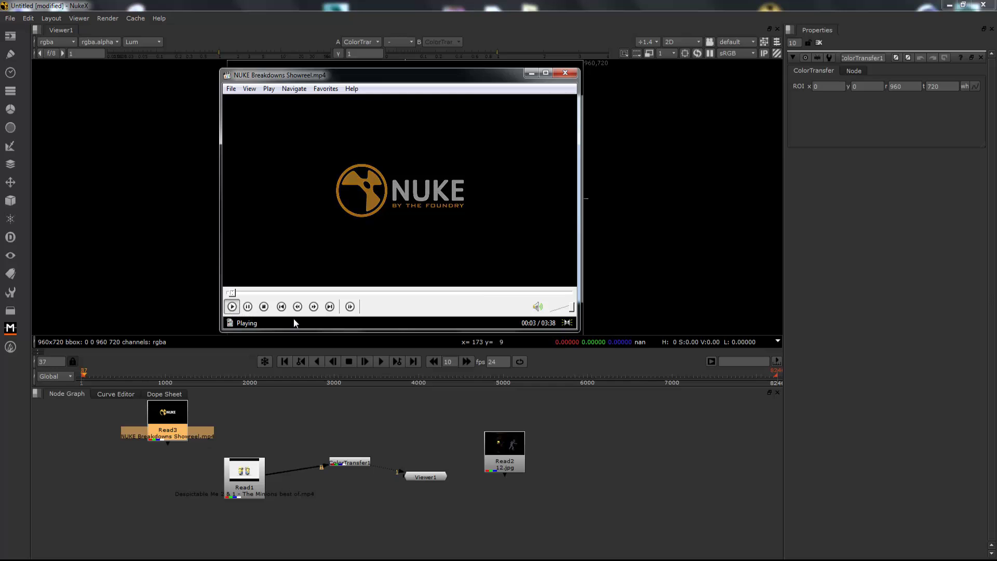
left_click(567, 310)
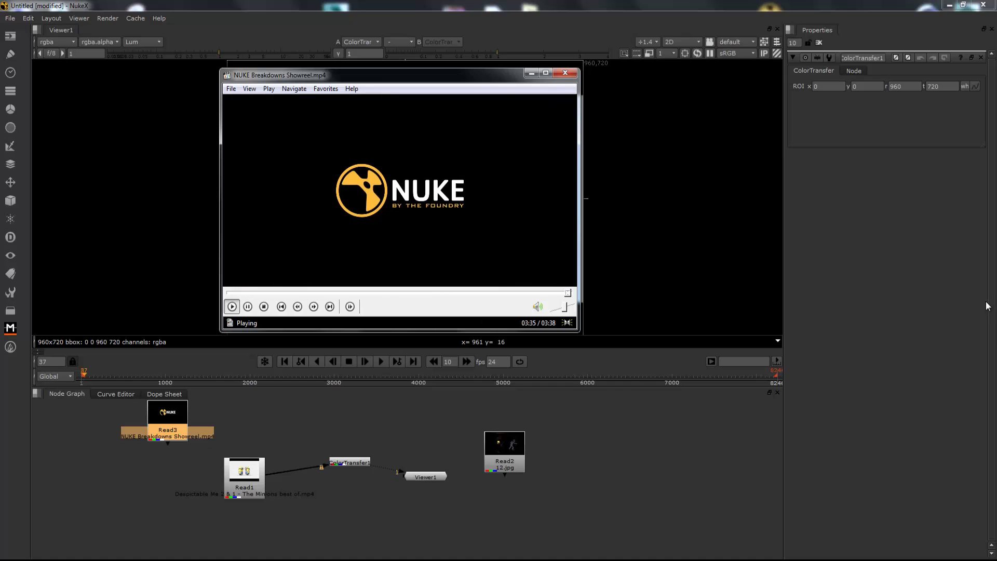
left_click(566, 73)
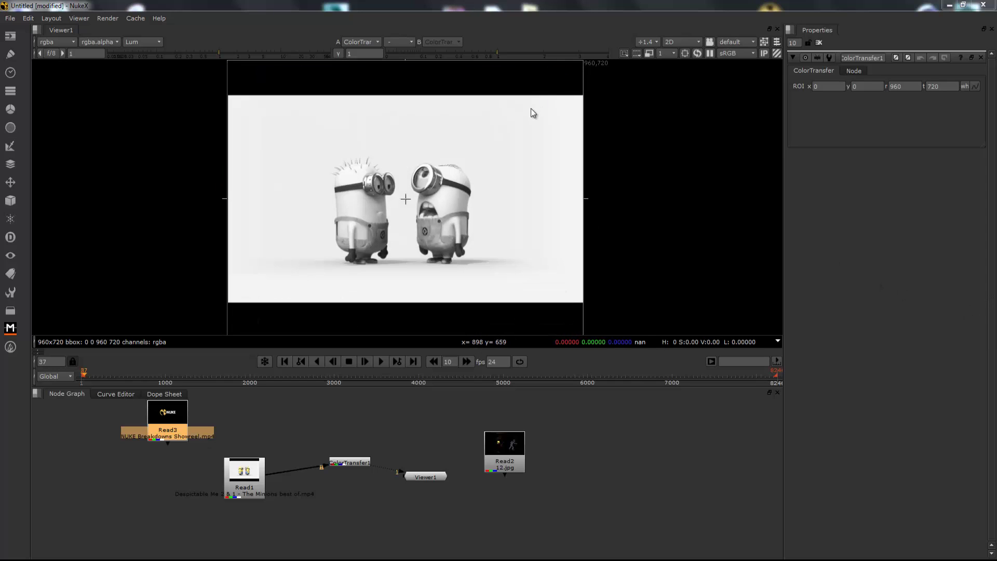
Step: Set the viewer display back to RGB
left_click(139, 45)
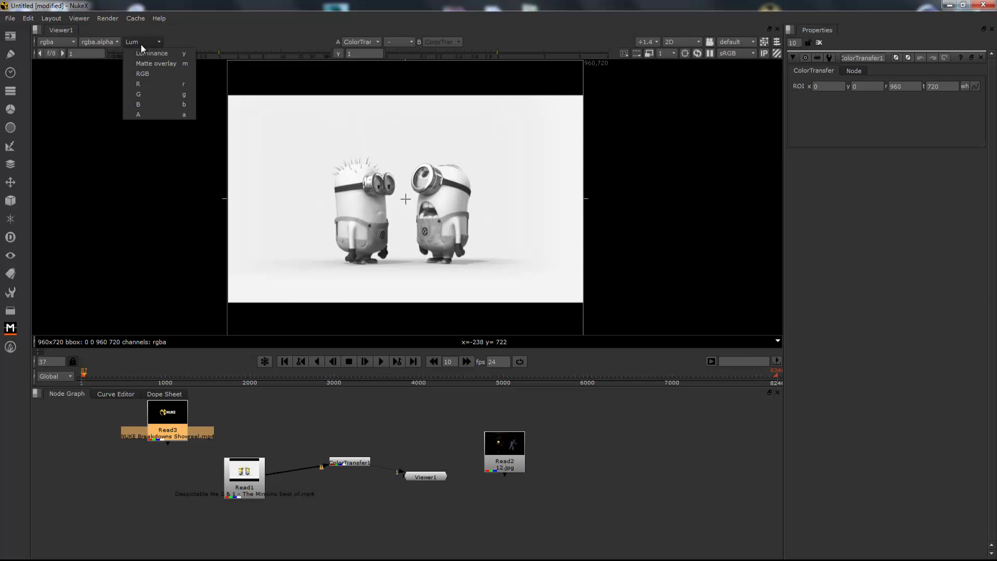
left_click(140, 52)
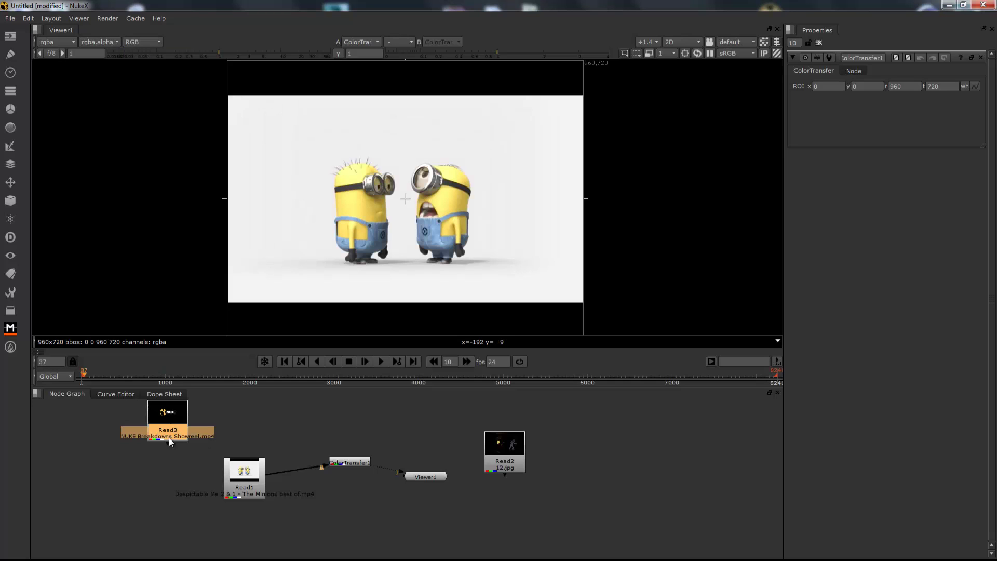
Step: Move Read3 above Viewer1 and connect Read3 and Read2 to Viewer1 as its inputs 2 and 3
left_click_drag(167, 441, 190, 451)
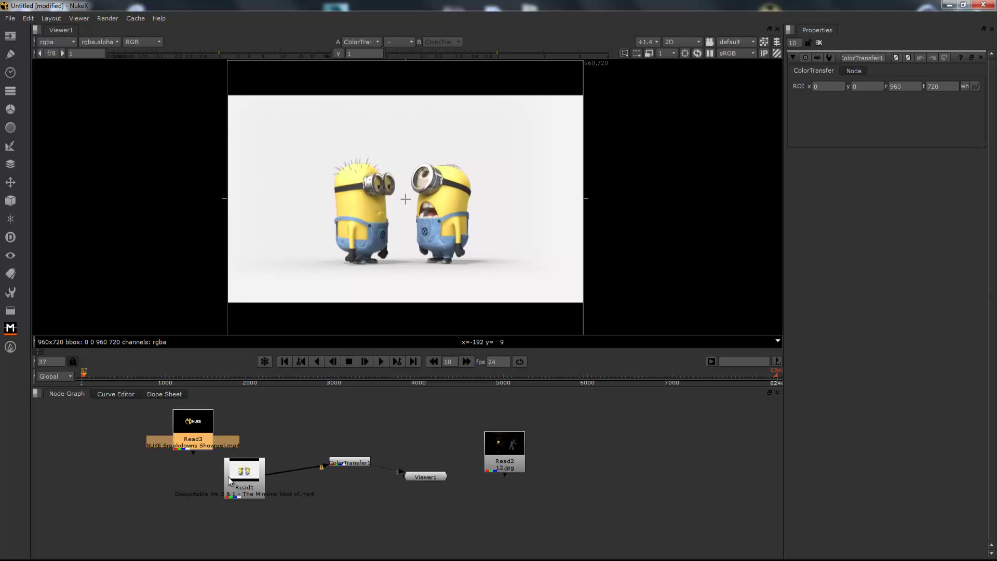
left_click_drag(194, 424, 434, 416)
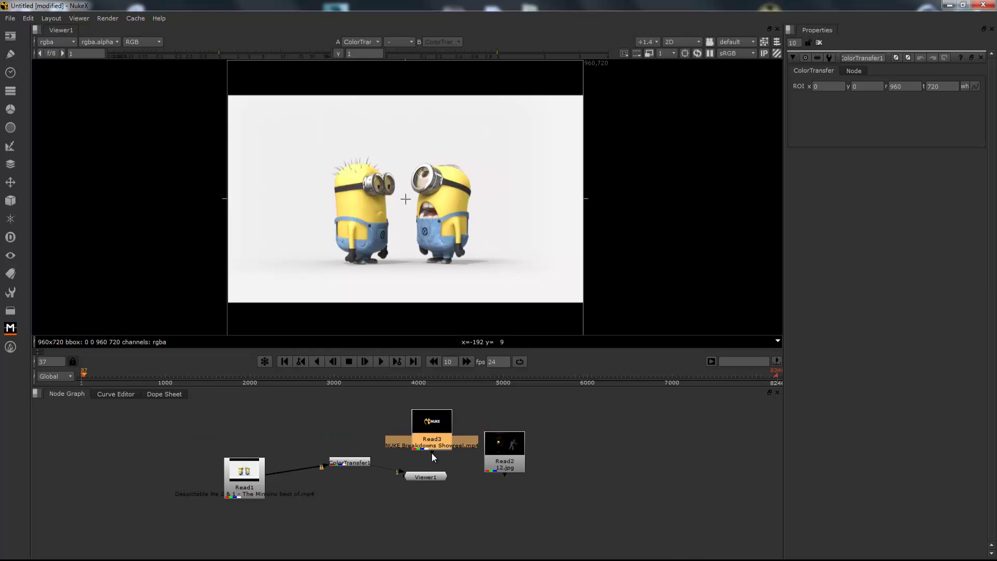
left_click_drag(432, 454, 429, 481)
left_click_drag(507, 454, 522, 491)
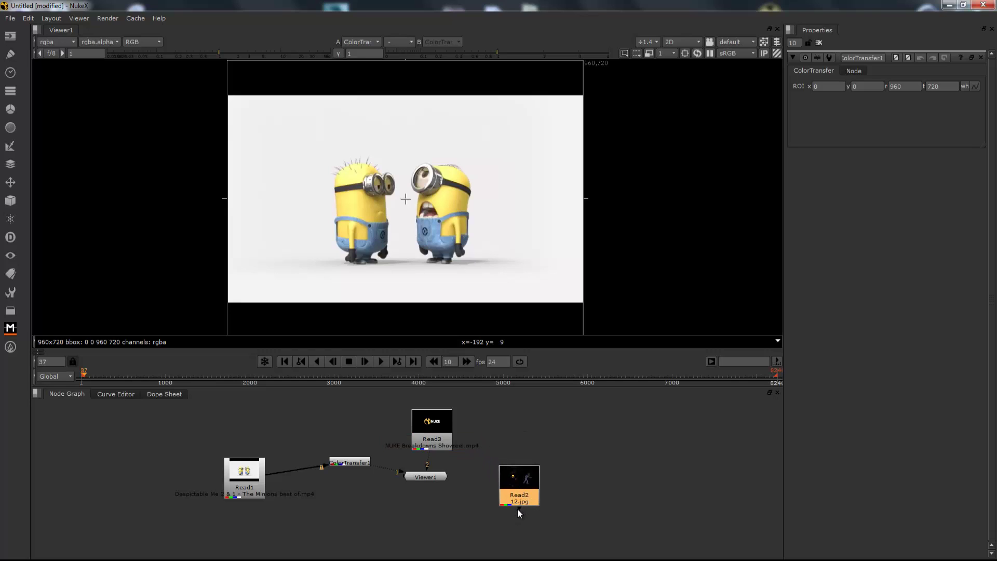
left_click_drag(520, 509, 432, 475)
Step: Give the viewer pane more height and add a Tracker node from the Transform group to Read1
left_click_drag(535, 385, 535, 407)
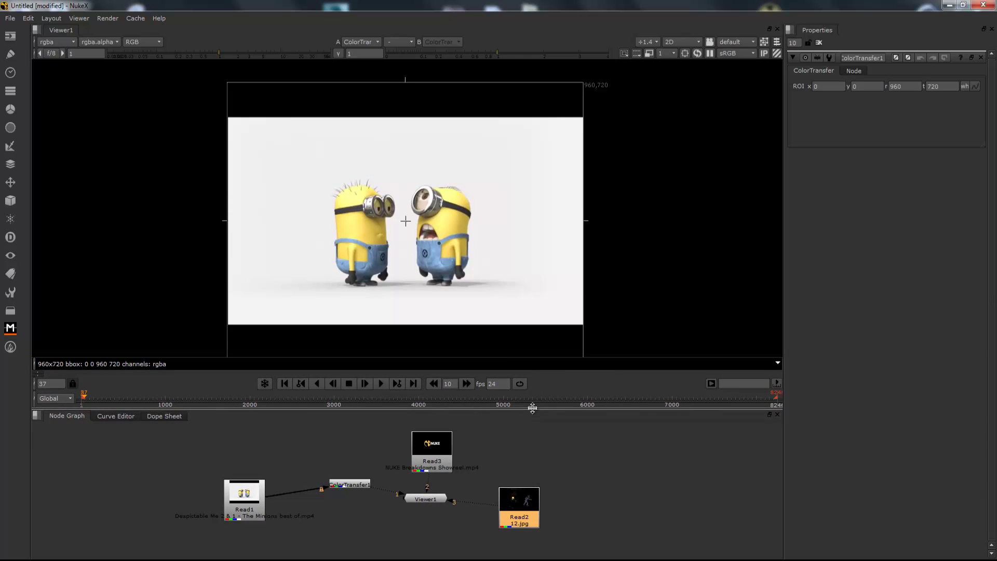
middle_click_drag(477, 260, 463, 262)
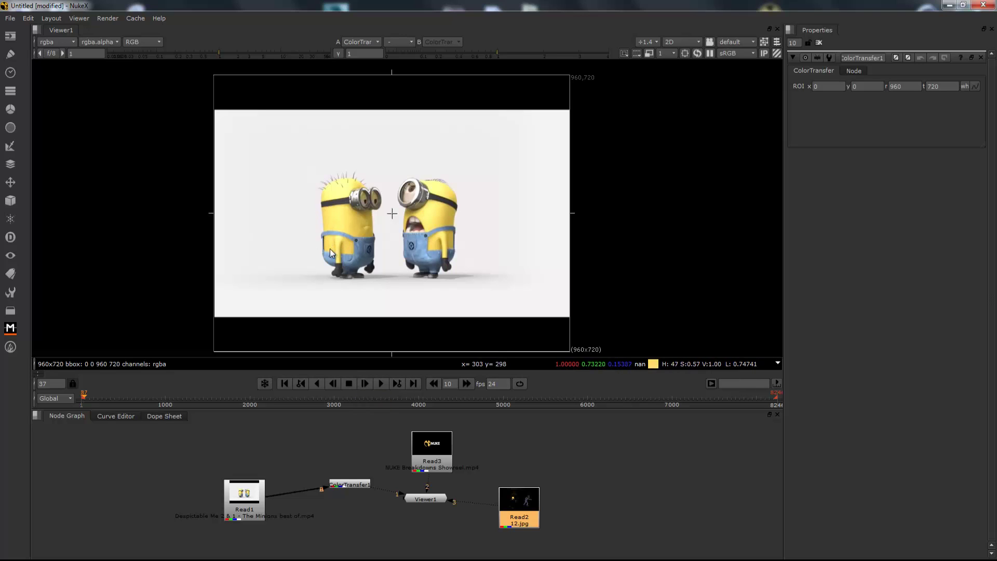
right_click(251, 500)
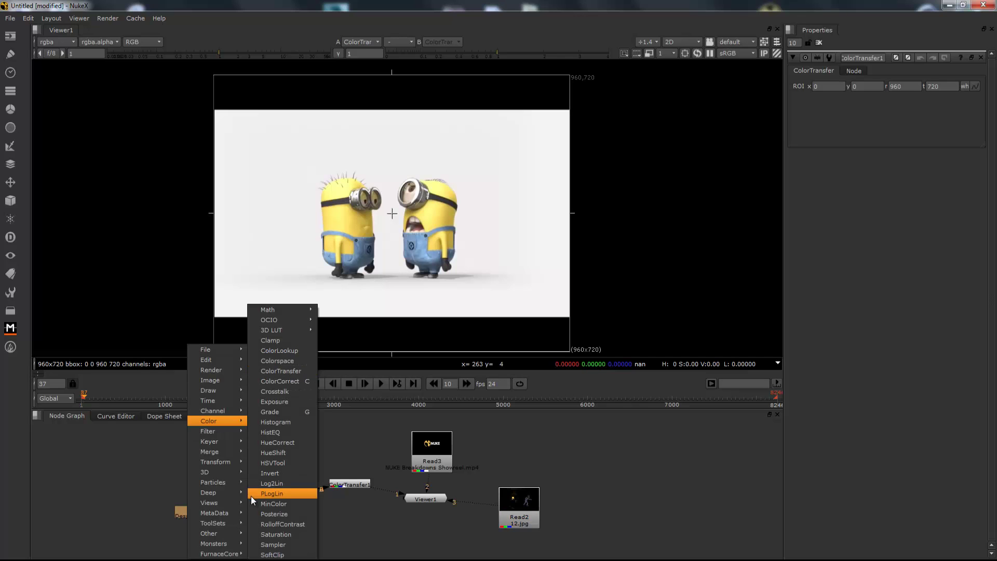
mouse_move(247, 494)
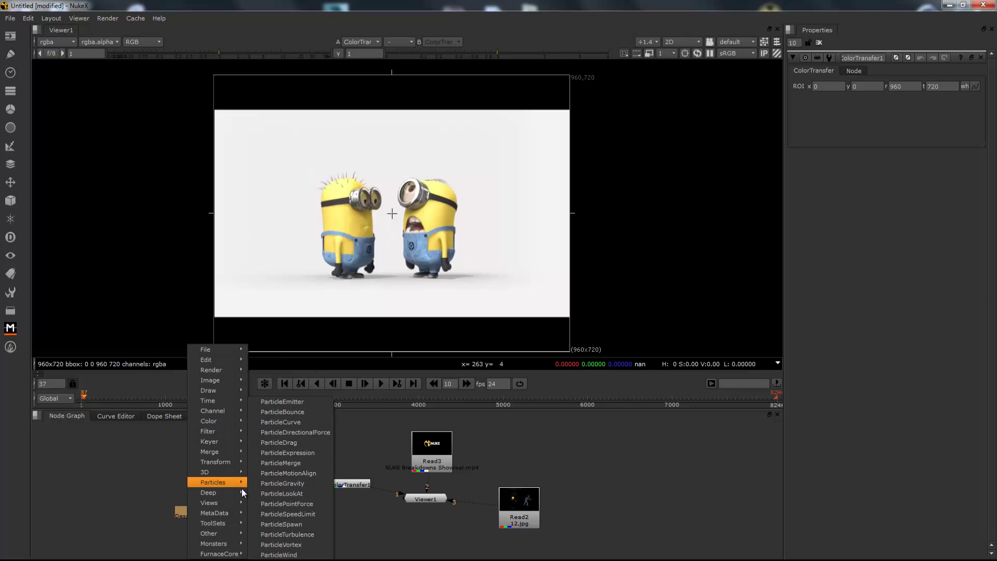
mouse_move(235, 516)
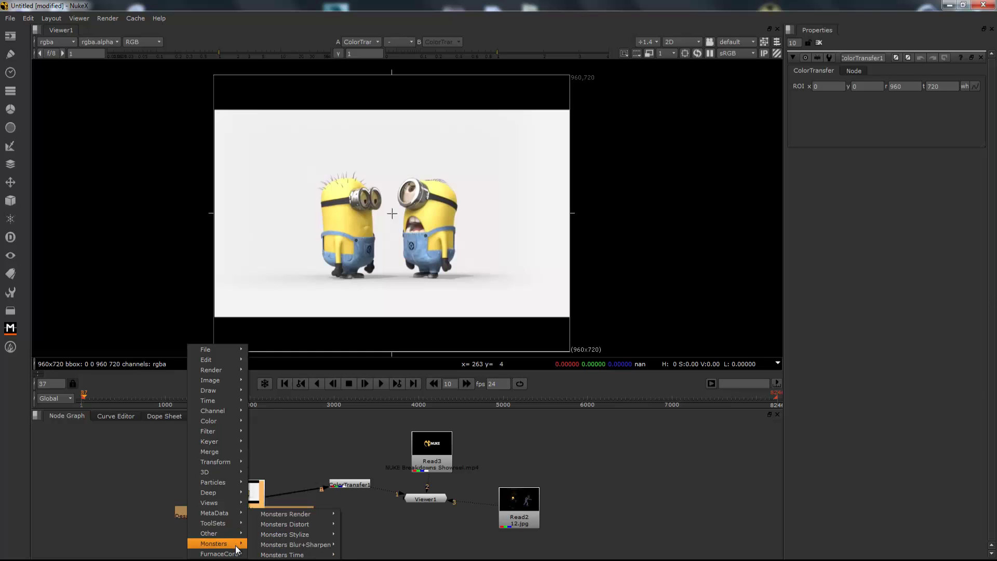
mouse_move(238, 555)
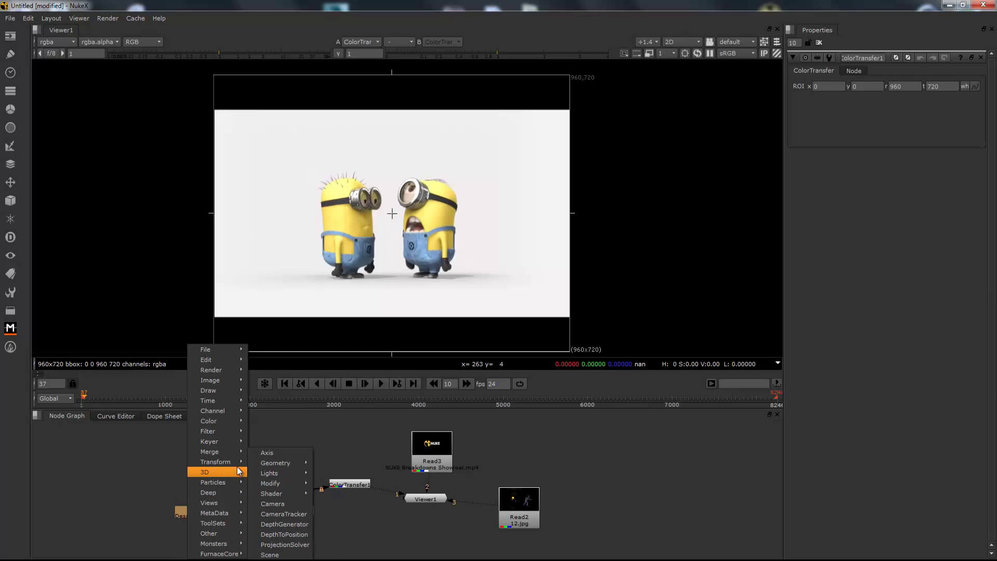
mouse_move(240, 453)
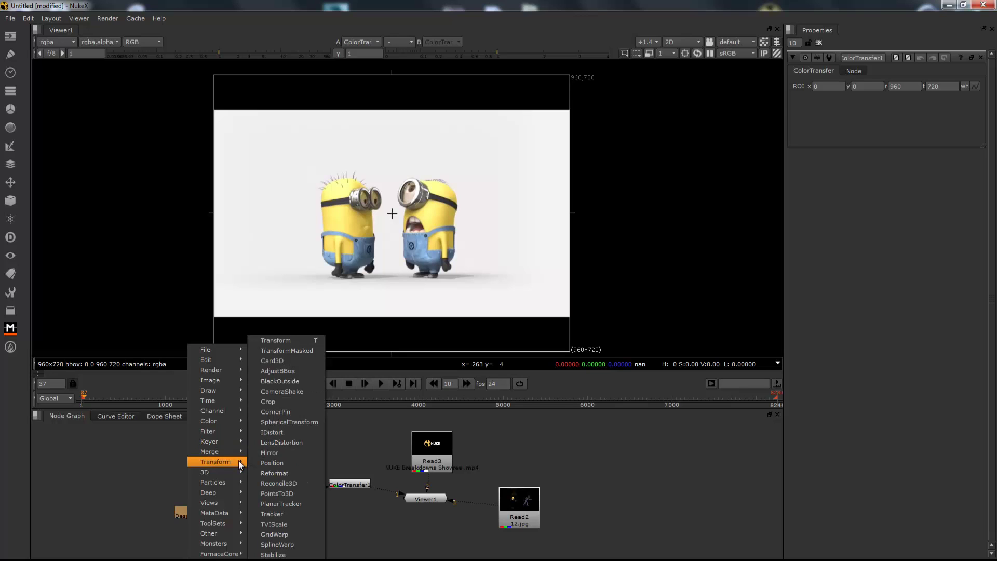
left_click(275, 514)
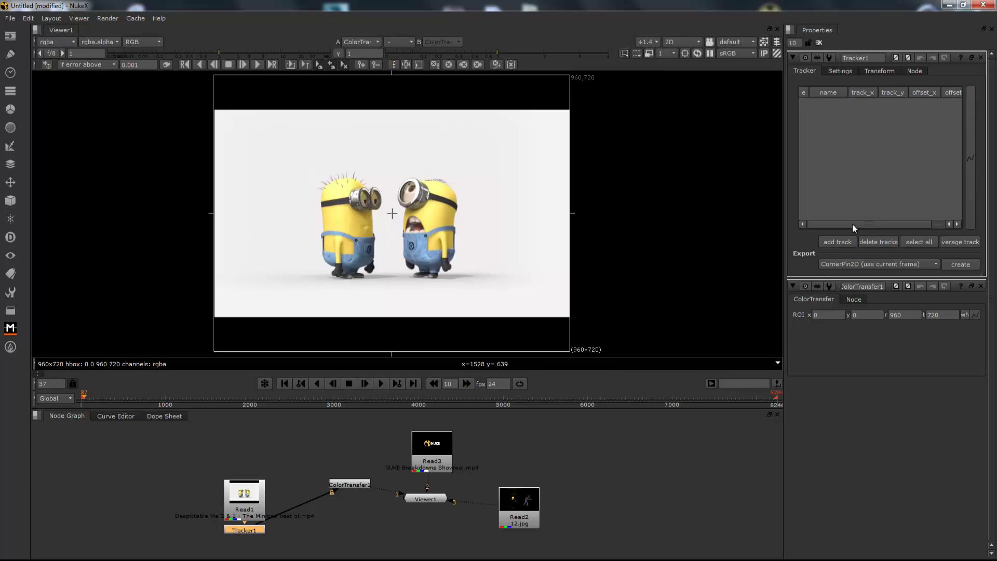
Step: Examine the Tracker node's general settings and its track list
left_click(839, 73)
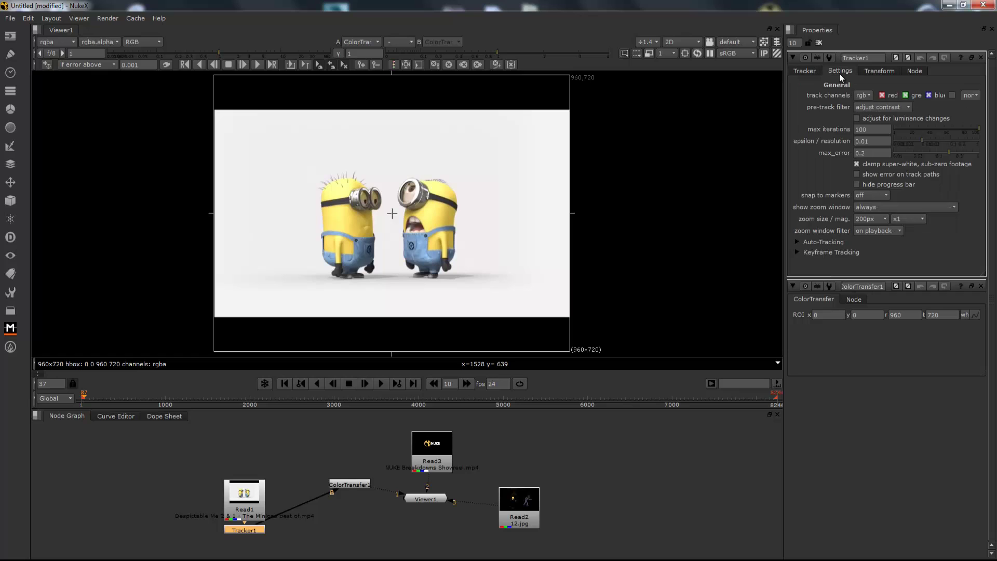
left_click(808, 71)
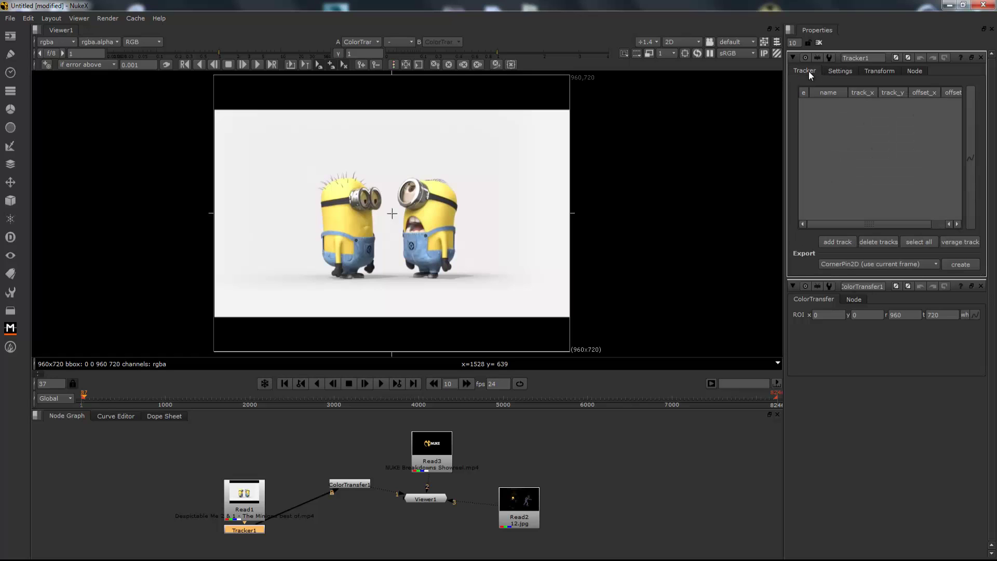
left_click(858, 93)
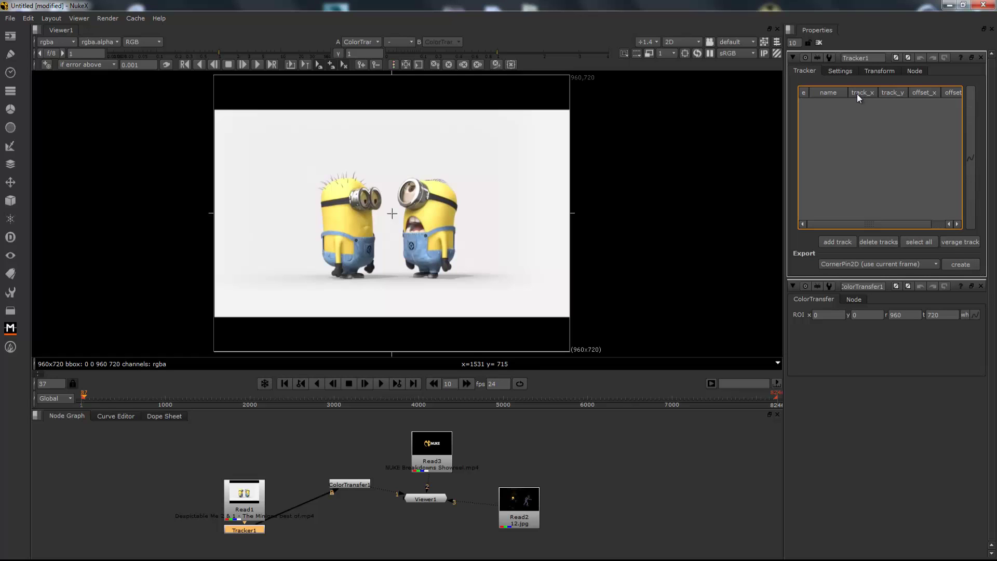
Step: Show the Tracker node's settings and move Read2 and Read3 farther away from Viewer1 in the node graph
left_click(839, 74)
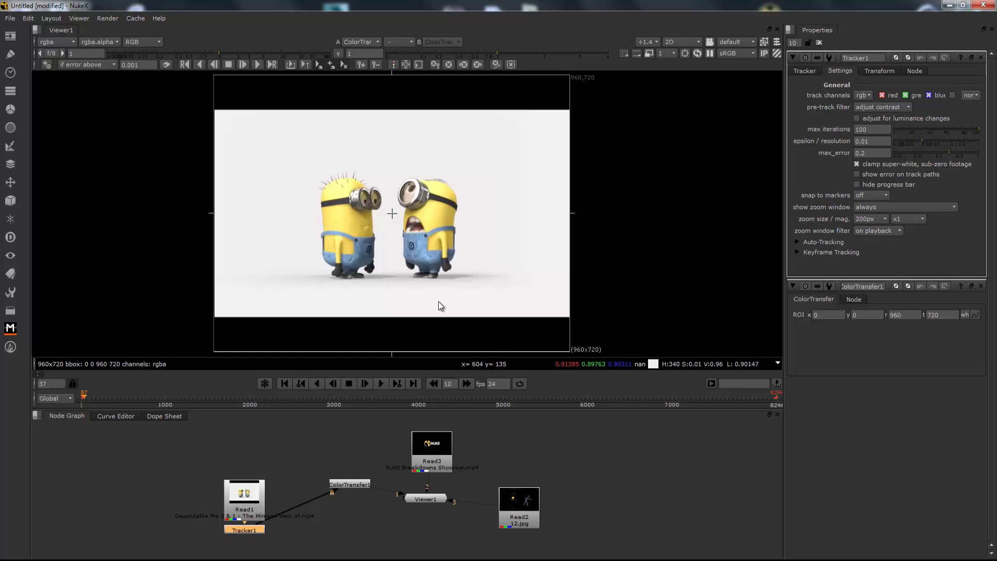
left_click_drag(527, 512, 622, 503)
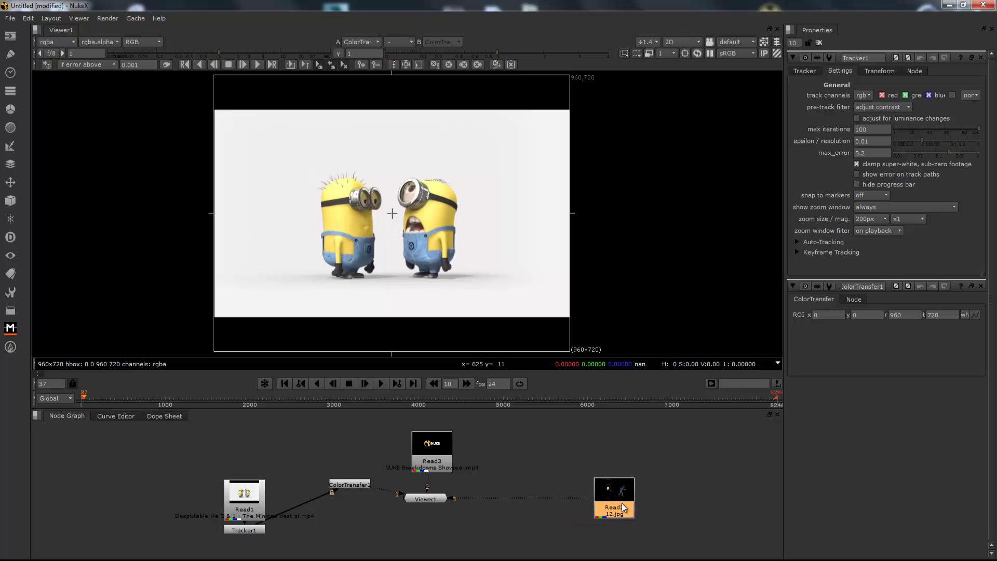
left_click(439, 443)
left_click_drag(439, 442, 504, 432)
mouse_move(554, 485)
middle_mouse_down()
mouse_move(533, 451)
mouse_move(599, 502)
mouse_move(547, 492)
mouse_move(549, 476)
middle_mouse_up()
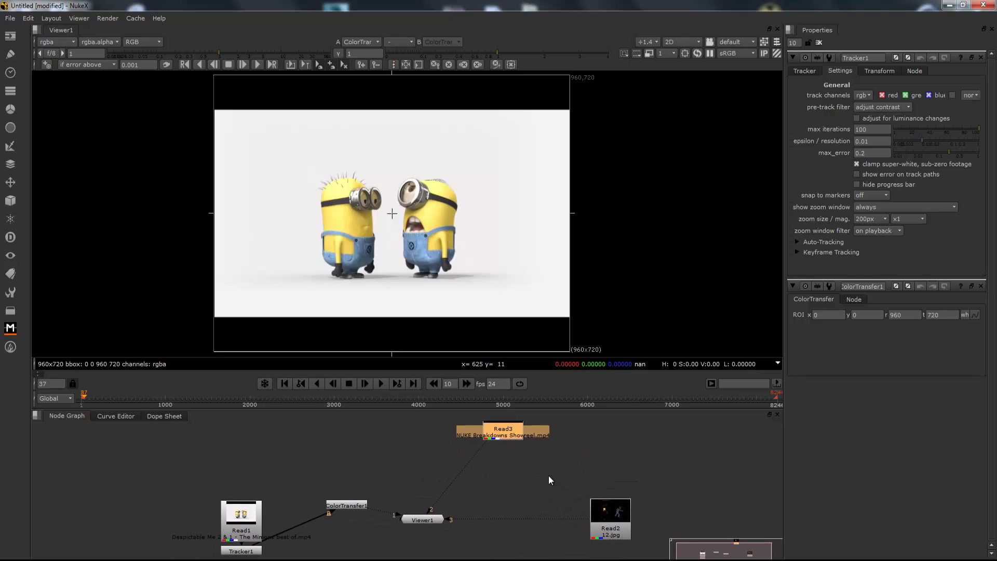
Step: Look at the Dope Sheet and the Curve Editor, and return to the node graph
left_click(150, 417)
left_click(111, 416)
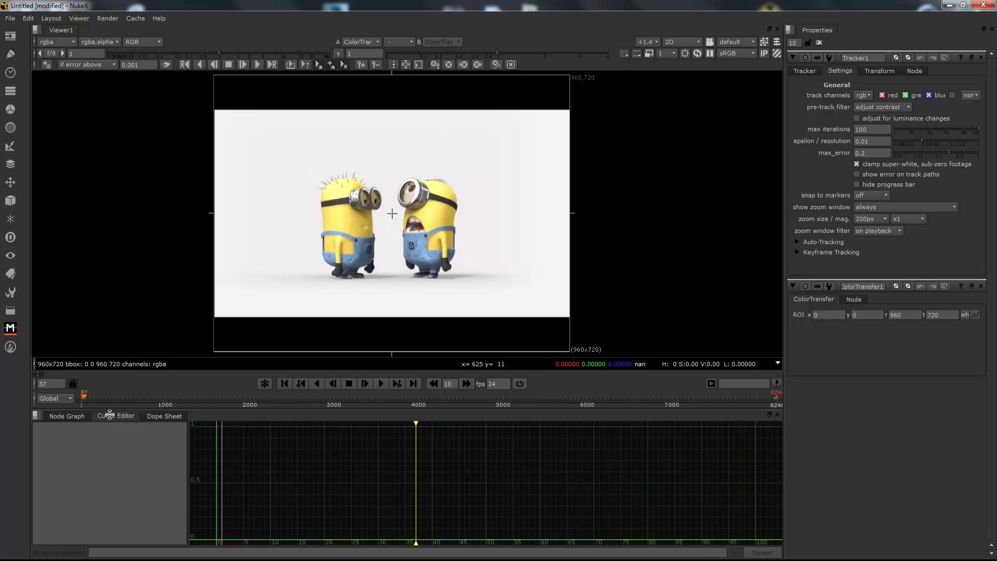
left_click(58, 416)
middle_click_drag(280, 464, 286, 443)
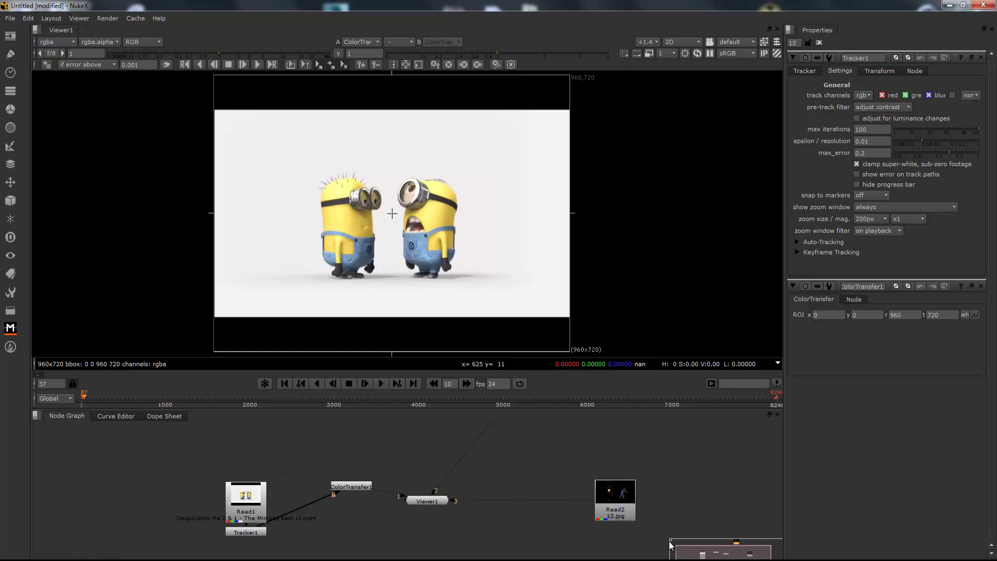
Step: Enlarge the node graph's overview map and use it to bring Read3 into view
left_click_drag(671, 541, 640, 469)
left_click_drag(690, 512, 706, 493)
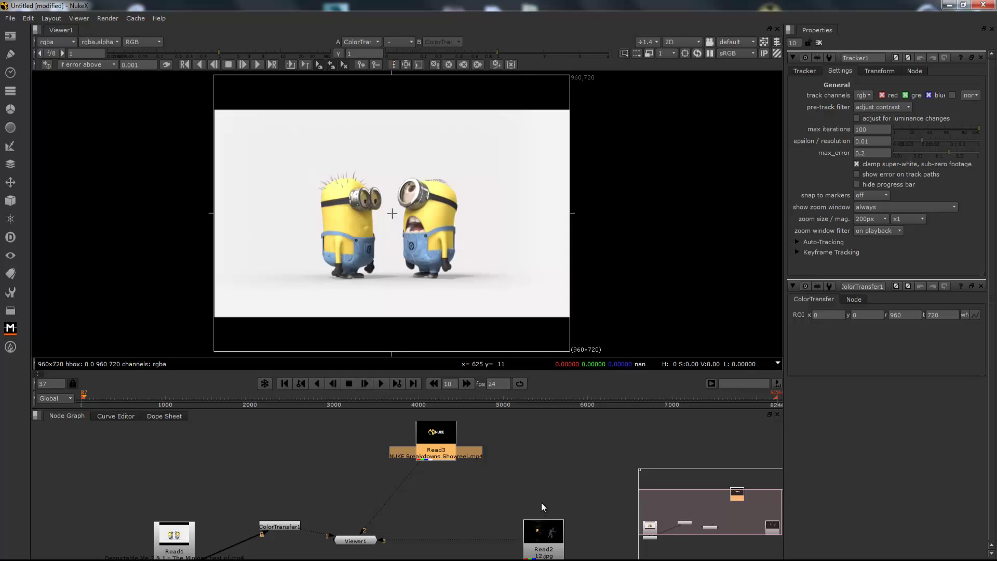
middle_click_drag(541, 502, 522, 481)
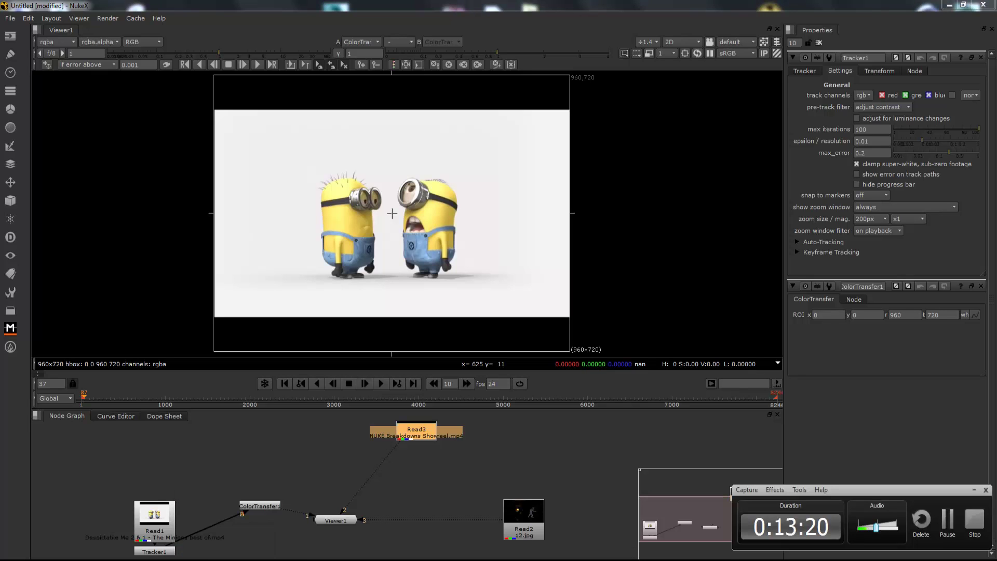
left_click(948, 522)
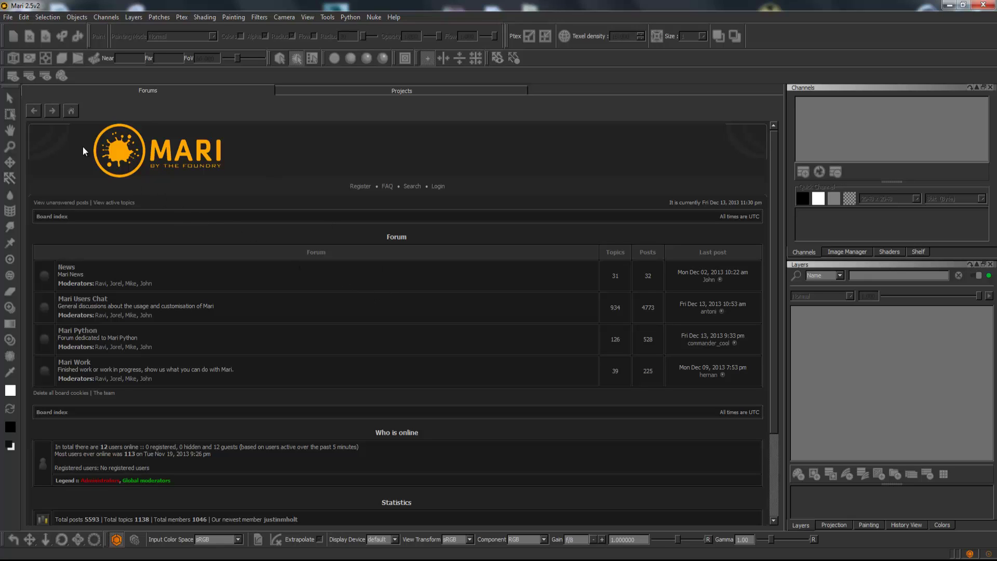
Step: In Mari, reload the forum home page and look through the file, Python, Nuke and Patches commands
left_click(72, 110)
scroll(386, 293, "down", 3)
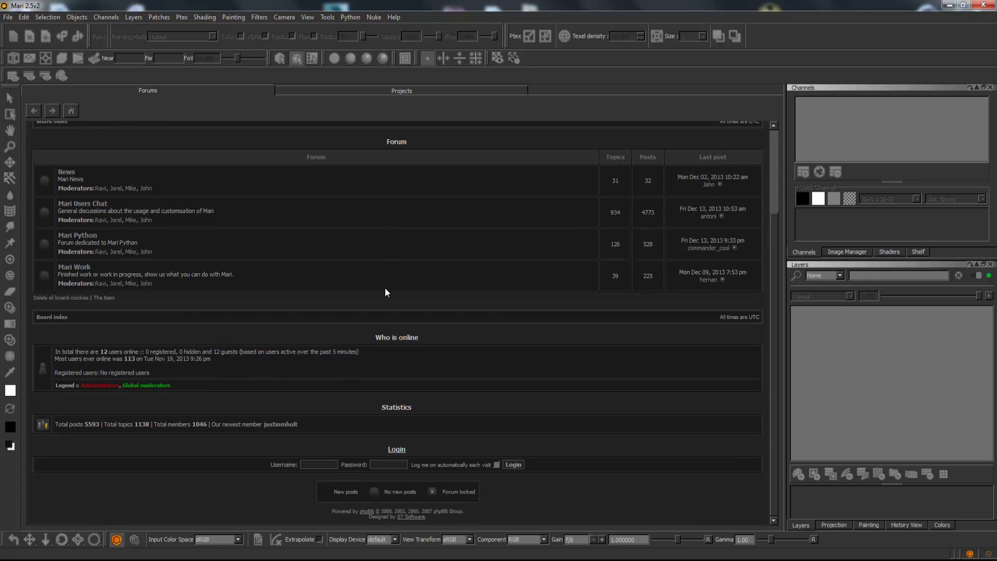
scroll(385, 292, "up", 3)
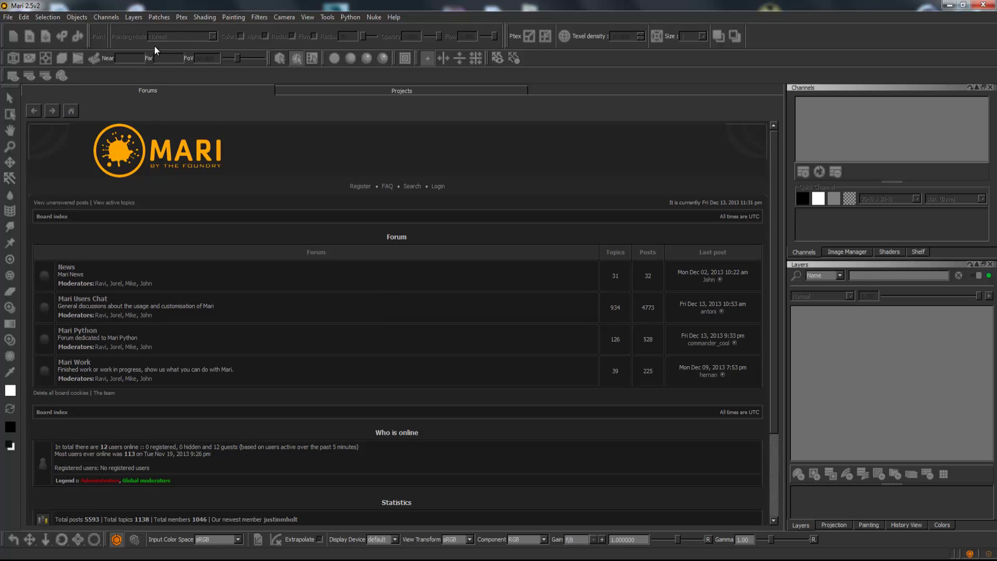
left_click(8, 18)
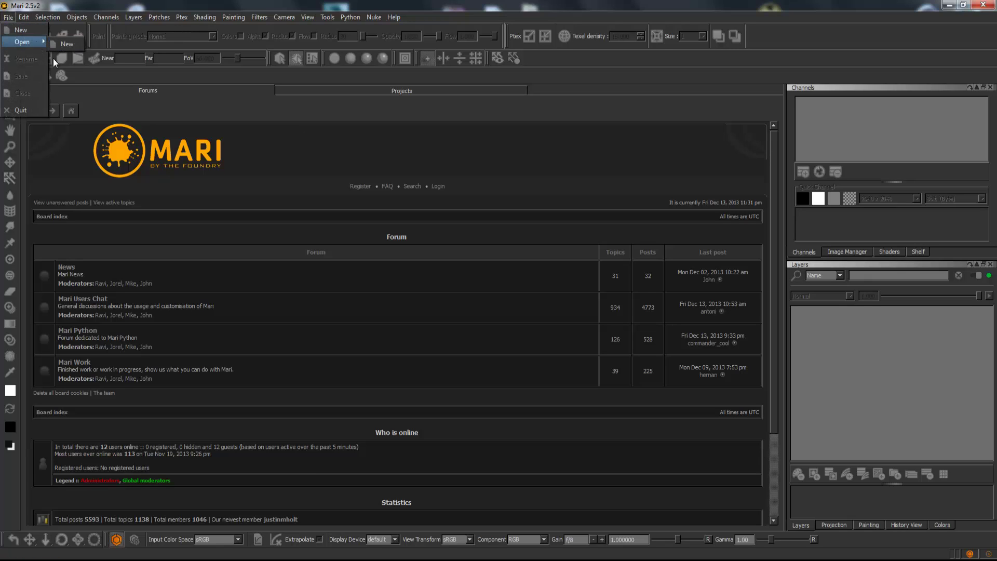
left_click(206, 108)
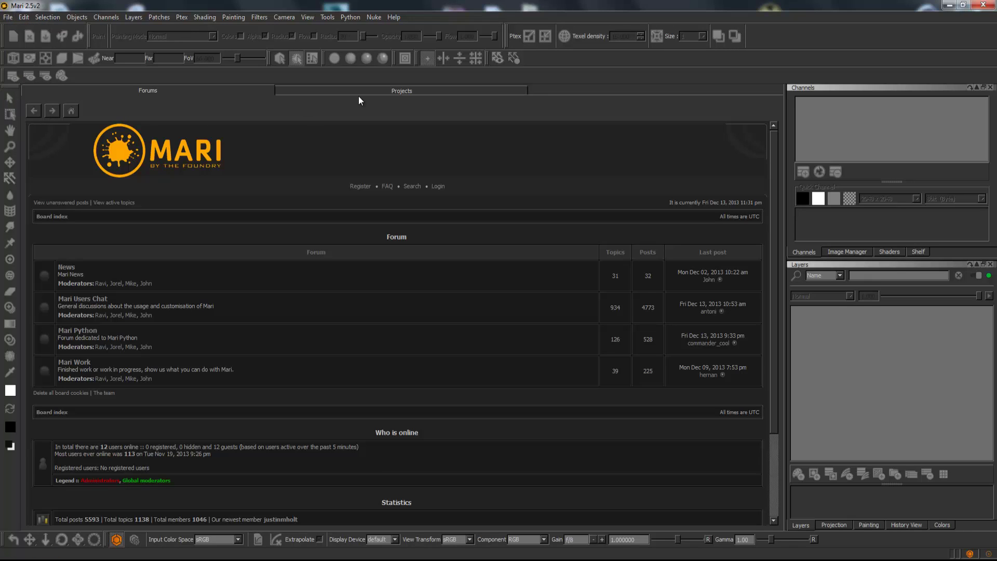
left_click(351, 17)
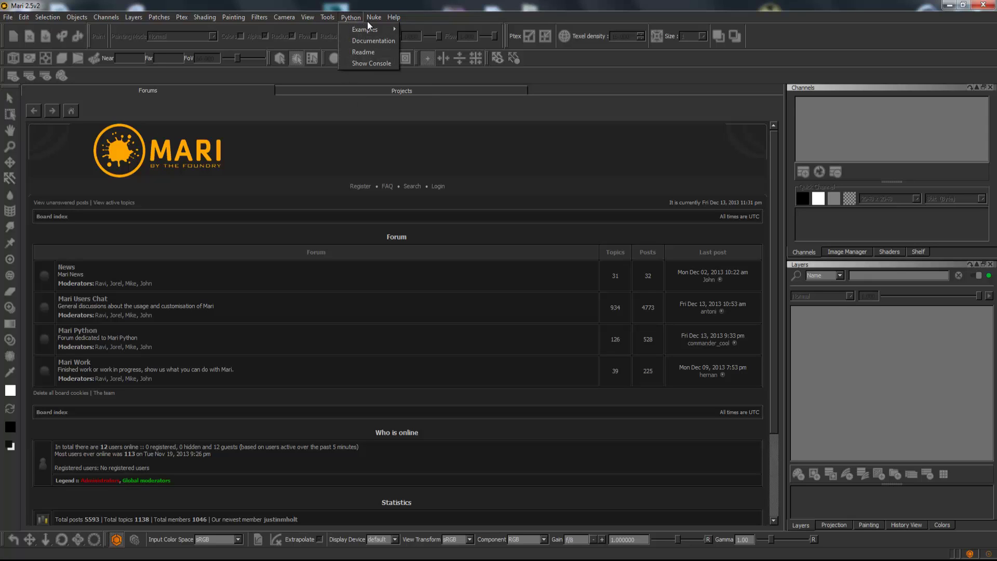
mouse_move(351, 21)
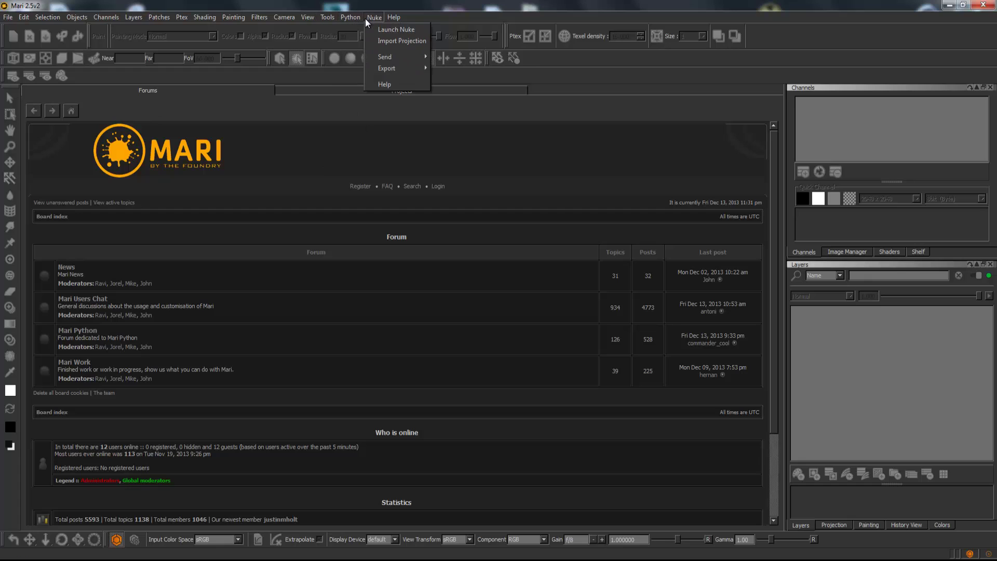
mouse_move(390, 69)
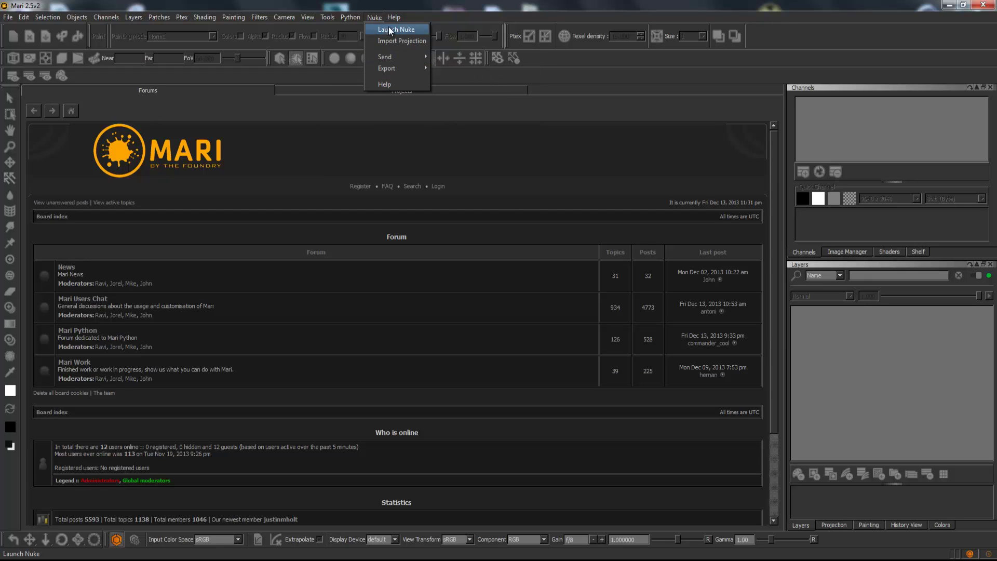
mouse_move(164, 21)
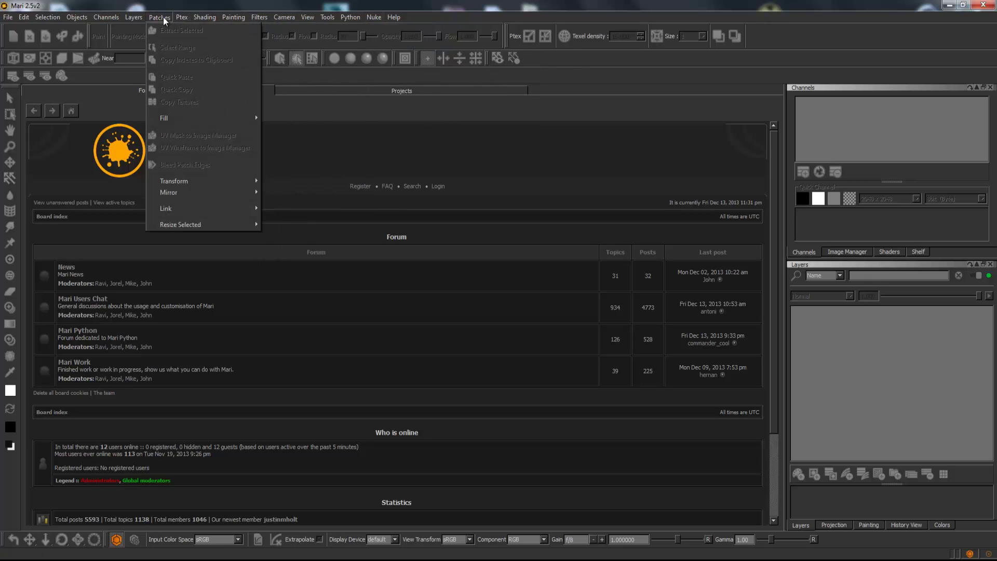
Step: Try to create a new project with the specRough type set to Color and the color channel marked for import
mouse_move(9, 20)
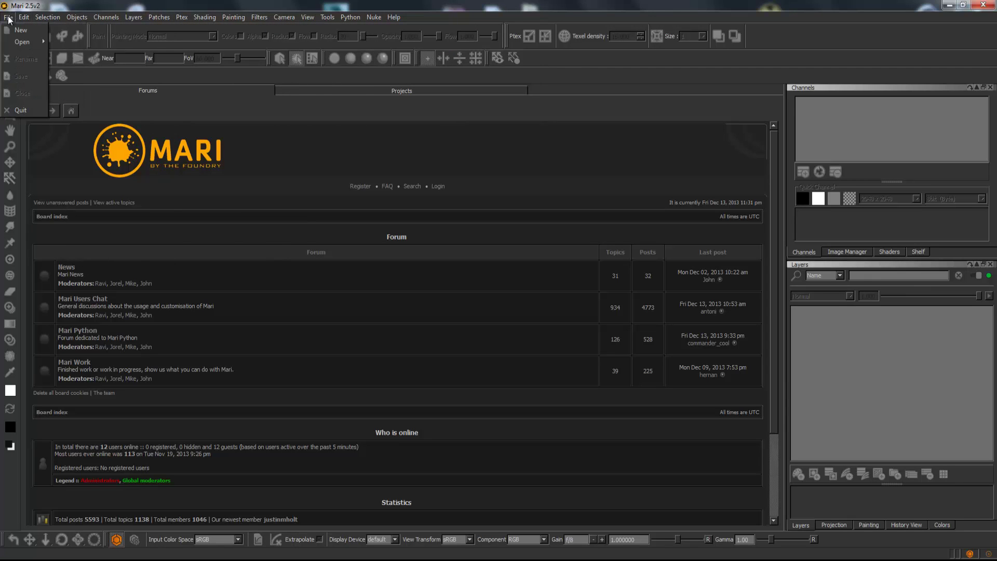
mouse_move(13, 44)
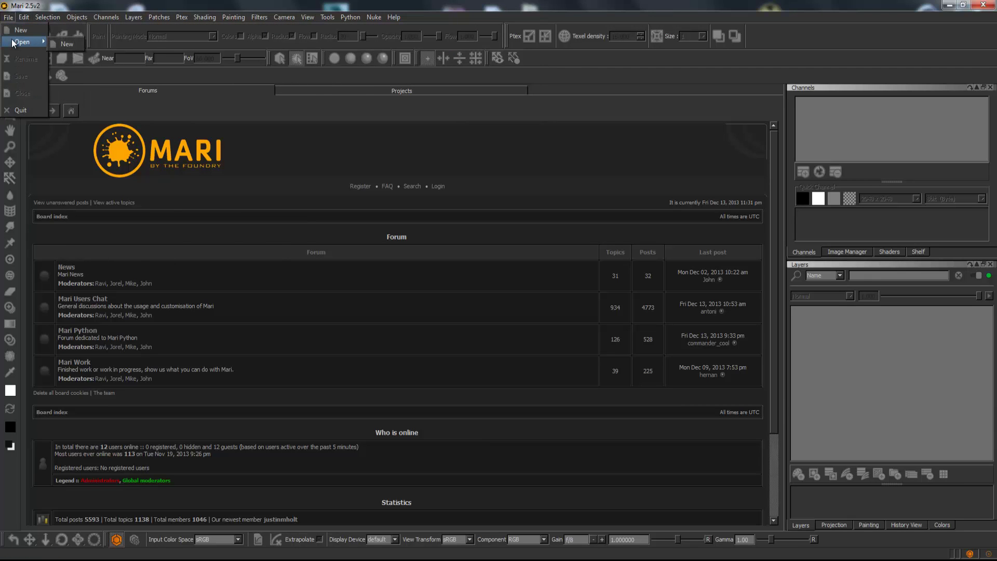
left_click(65, 46)
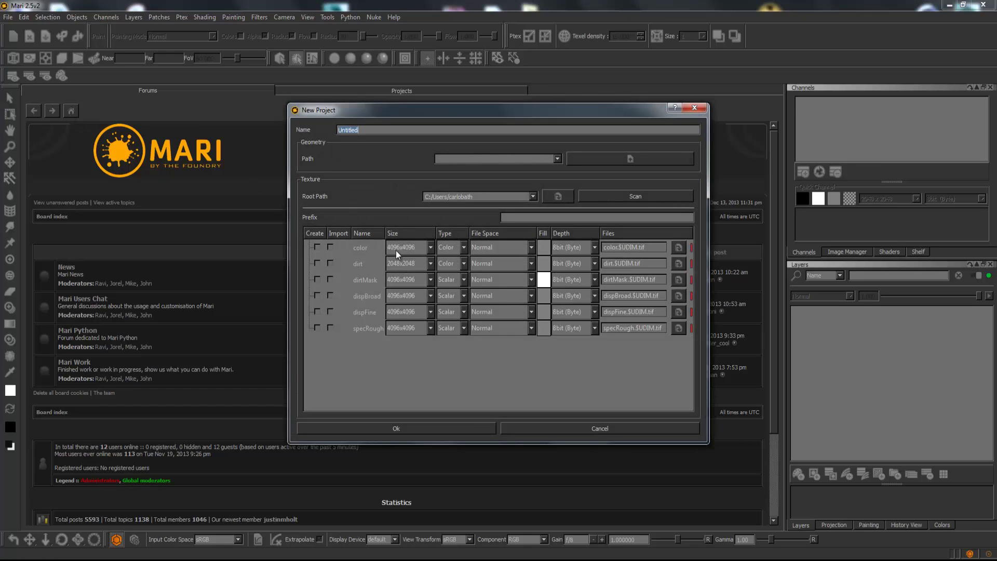
left_click(463, 328)
left_click(451, 339)
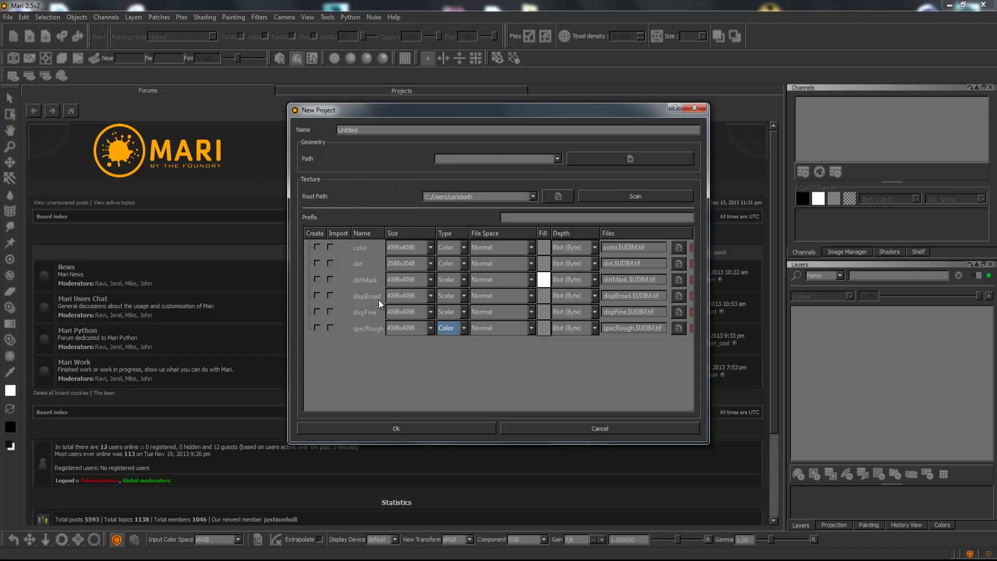
left_click(330, 247)
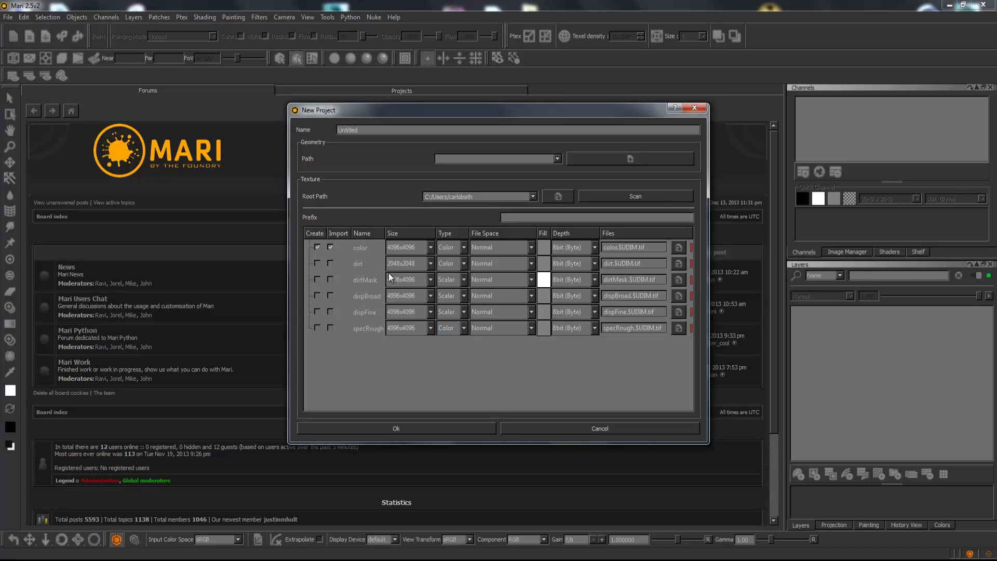
left_click(397, 428)
left_click(507, 304)
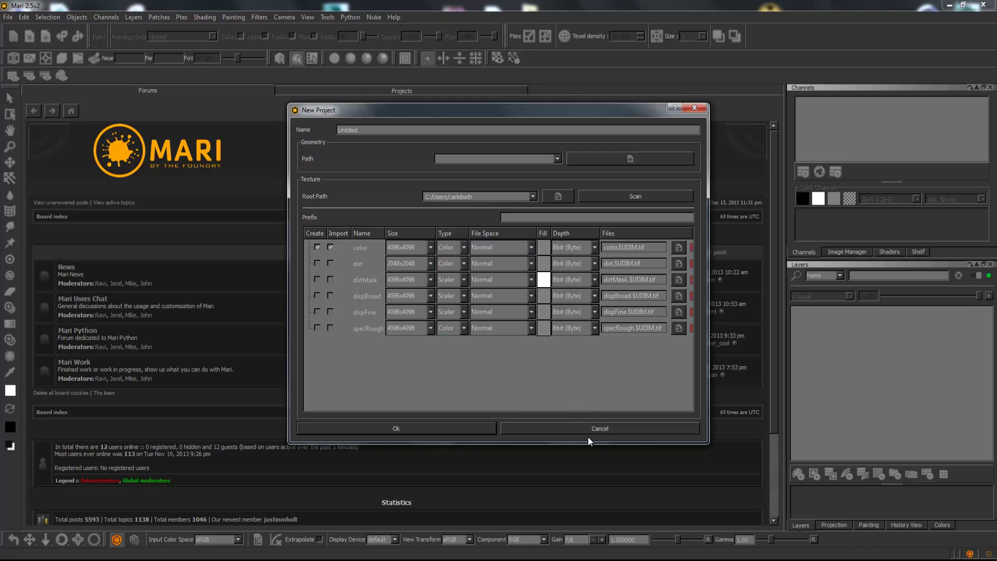
left_click(528, 429)
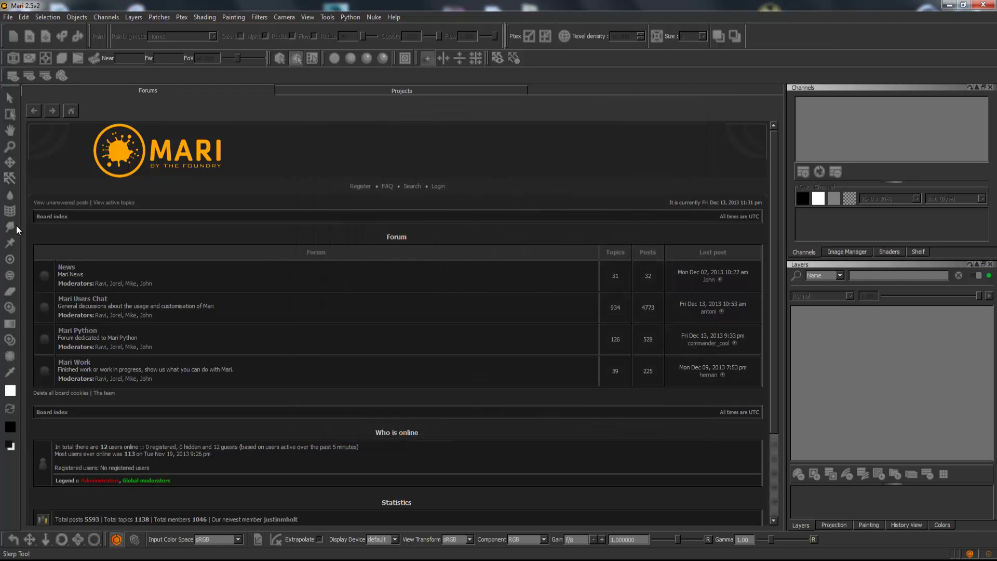
Step: Reload and read through the forum home page, and examine the available Channels, Patches and Layers commands
left_click(77, 112)
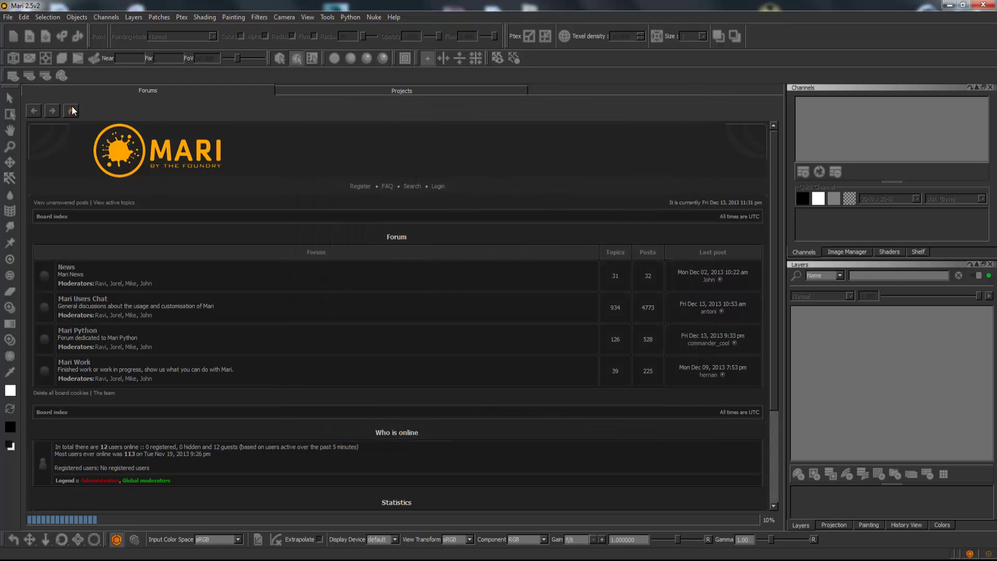
scroll(600, 262, "down", 3)
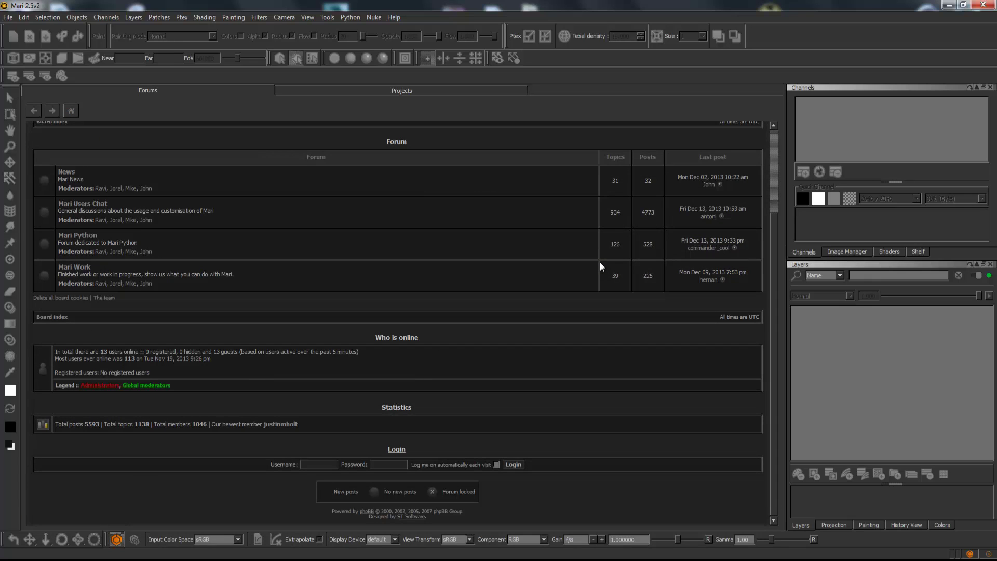
scroll(146, 413, "up", 3)
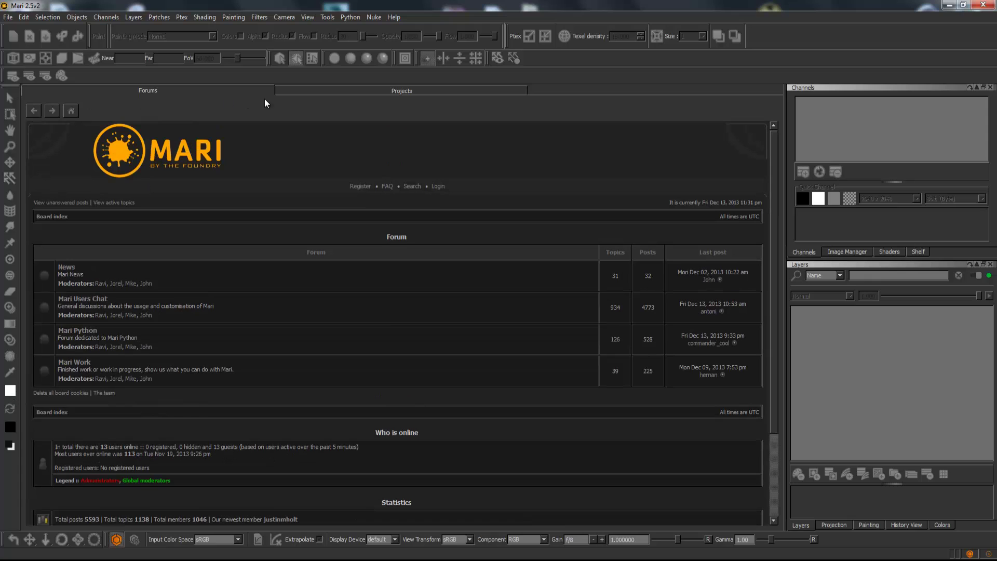
left_click(101, 17)
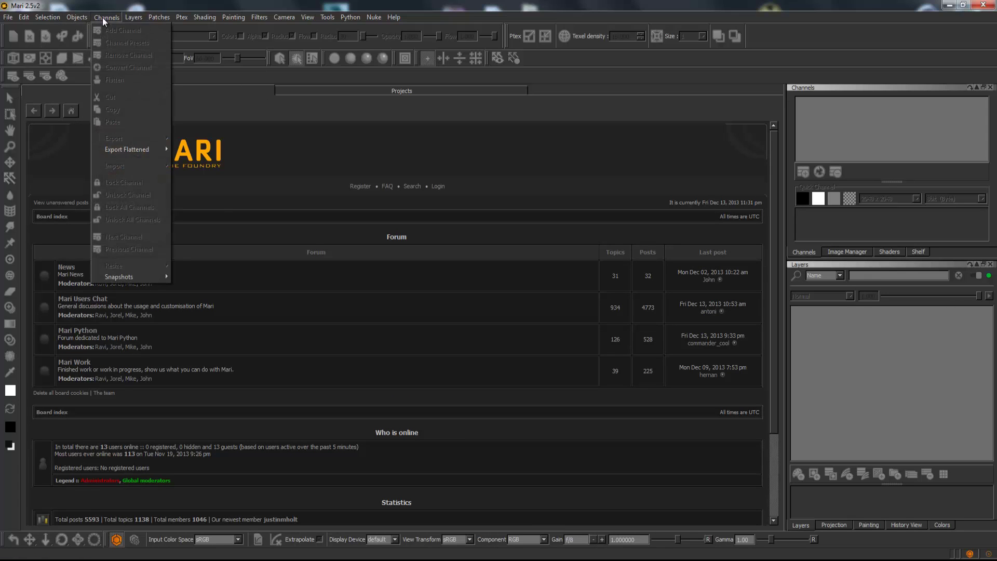
left_click(99, 15)
left_click(154, 17)
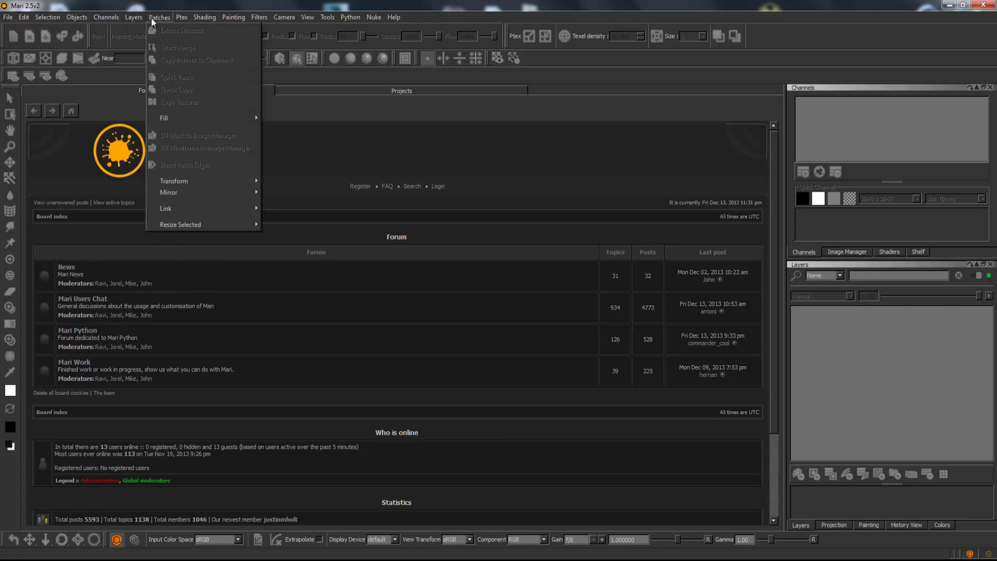
mouse_move(136, 17)
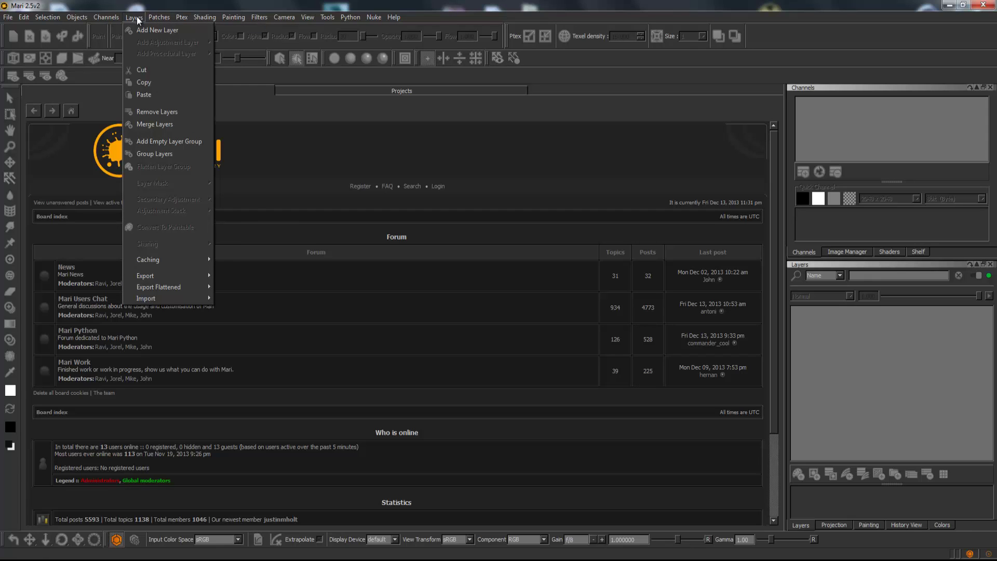
key("Escape")
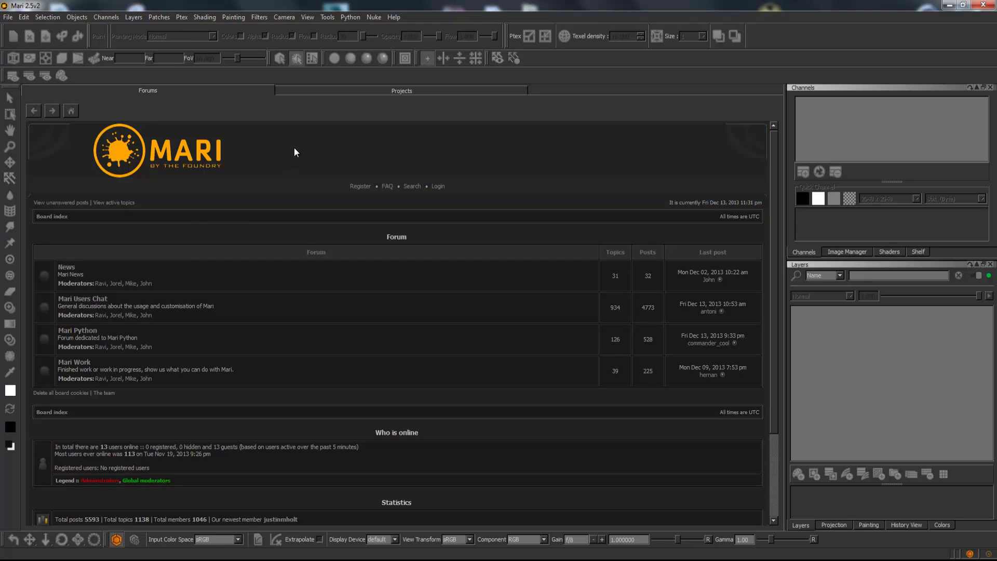
scroll(294, 148, "down", 3)
scroll(294, 149, "up", 3)
Step: Review the name, geometry and texture options for a new project and dismiss them without creating one
left_click(13, 35)
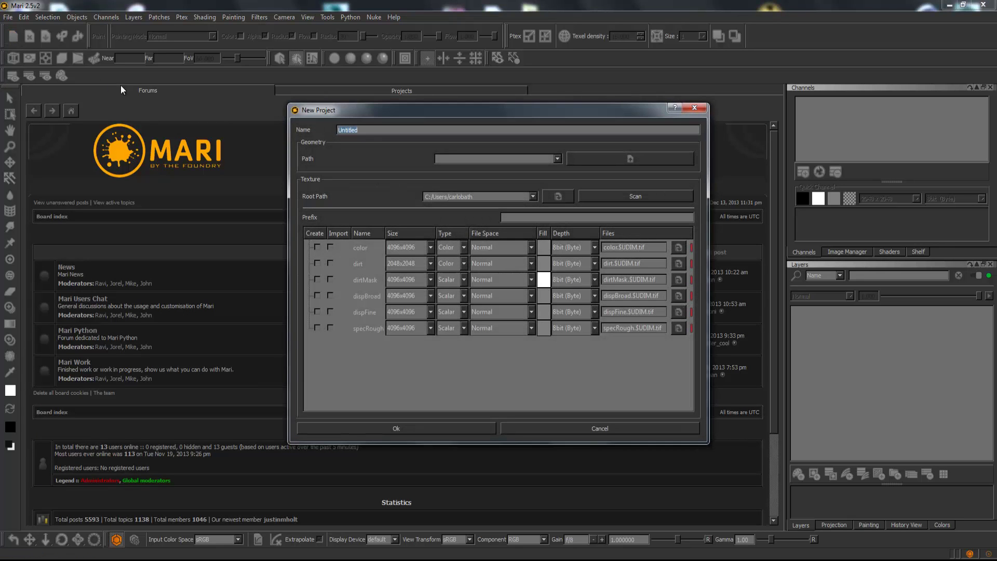
left_click(691, 109)
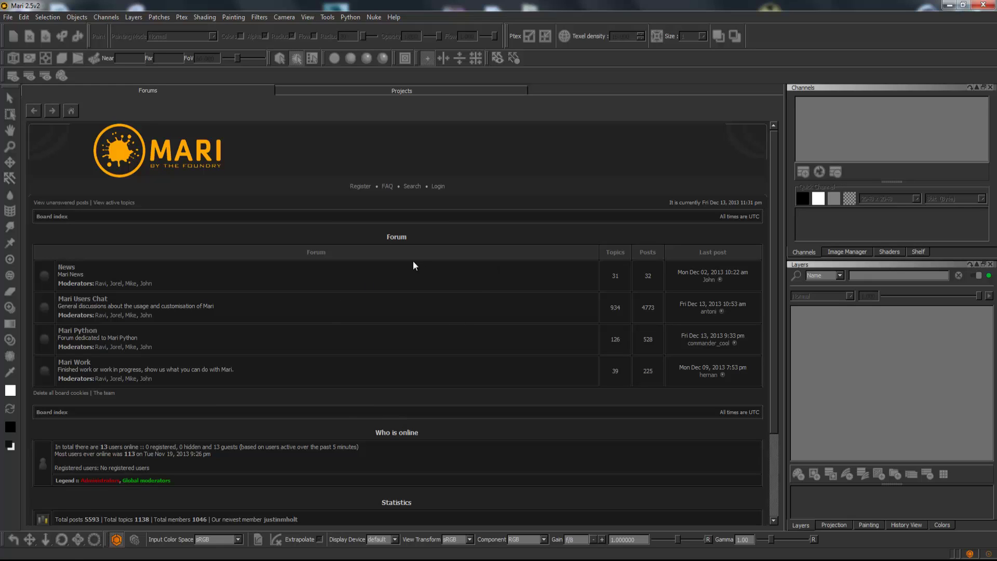
left_click_drag(529, 5, 483, 39)
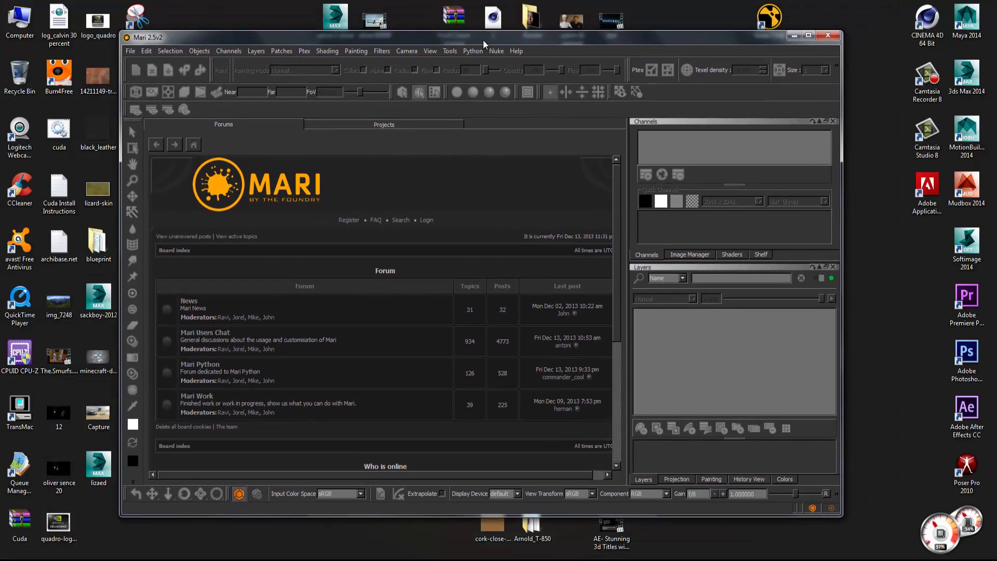
left_click(811, 36)
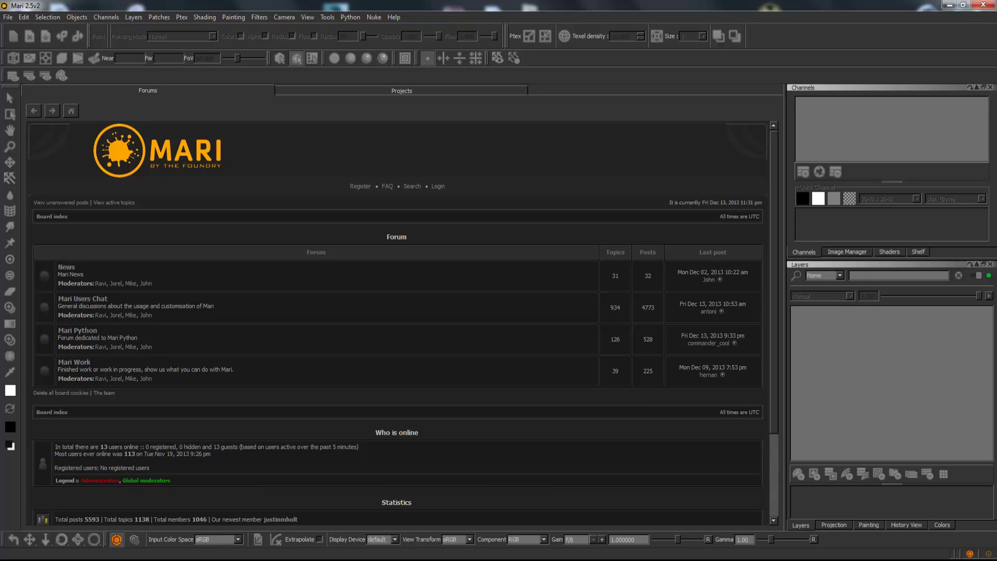
left_click(988, 553)
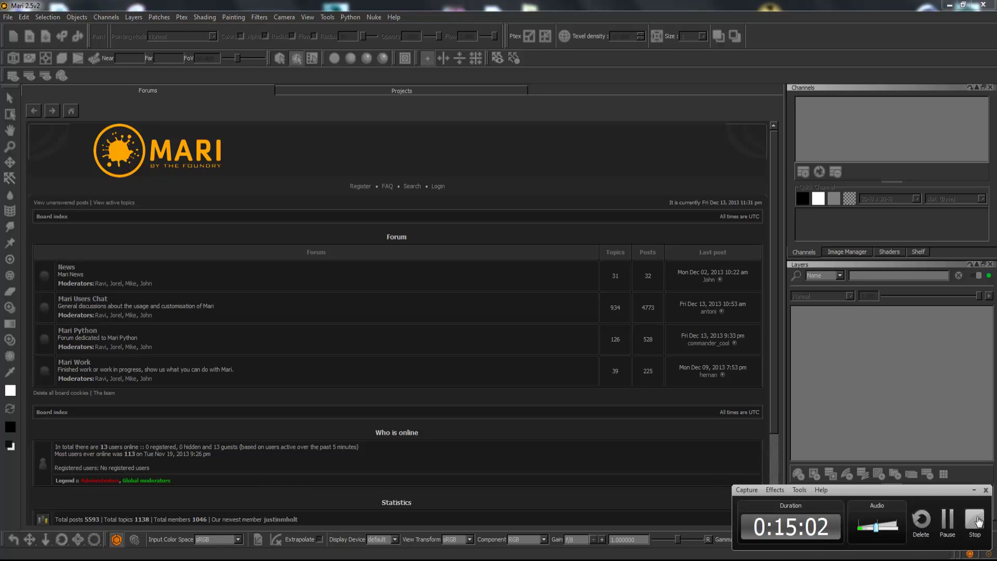